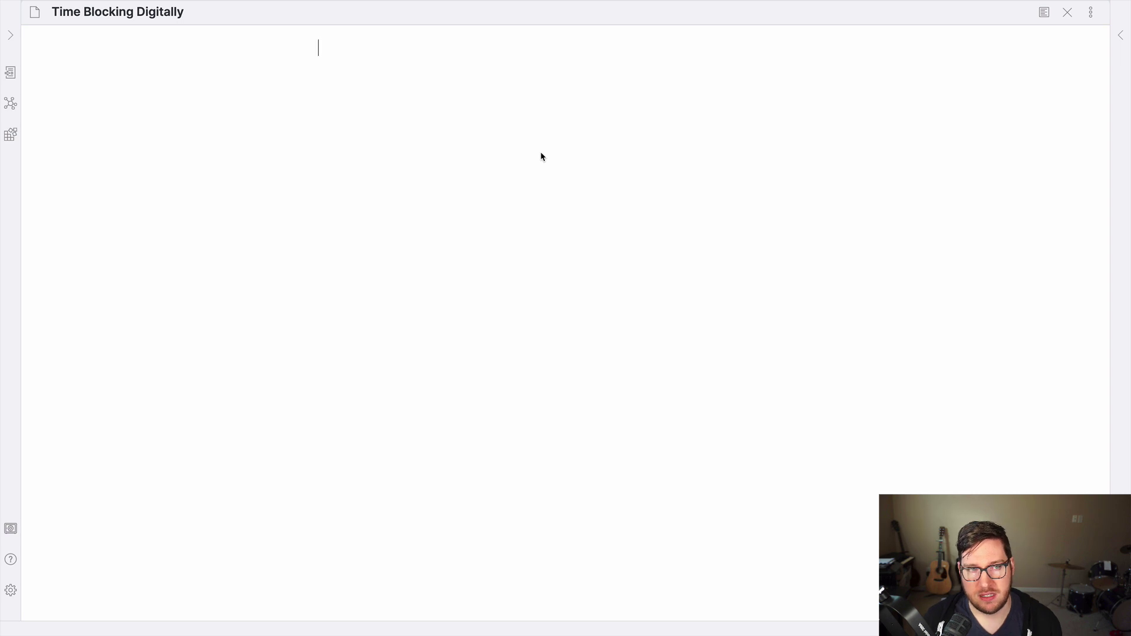
# Step: Type the first schedule line, '9:00 -- Producing Videos', correcting the typos
pyautogui.write('90')
pyautogui.press('BackSpace')
pyautogui.write(':00')
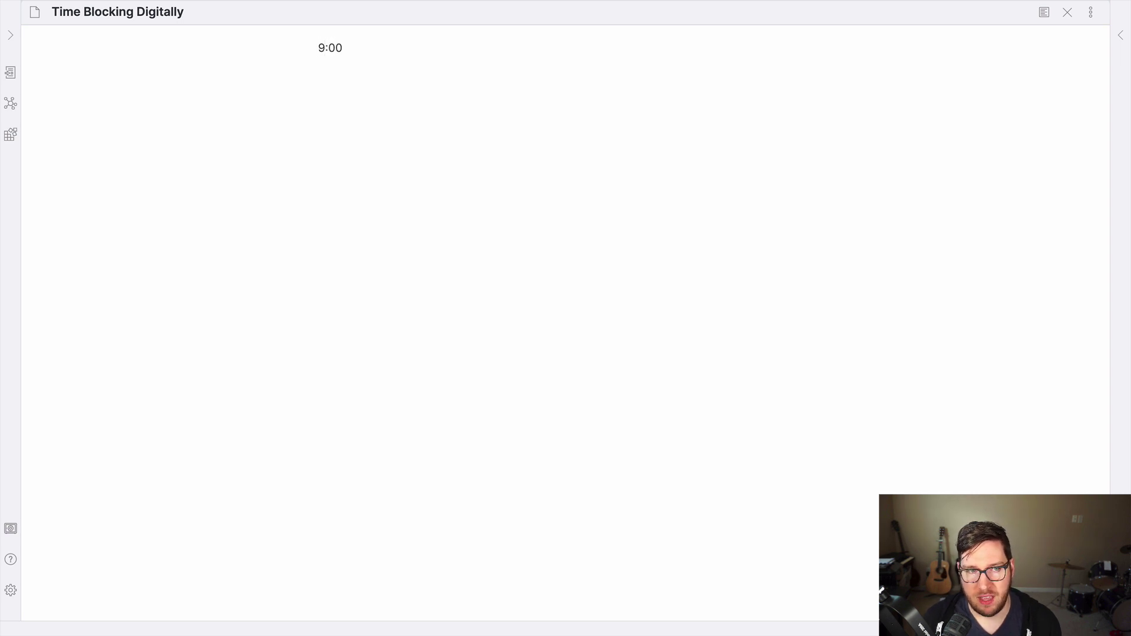
pyautogui.write(' --')
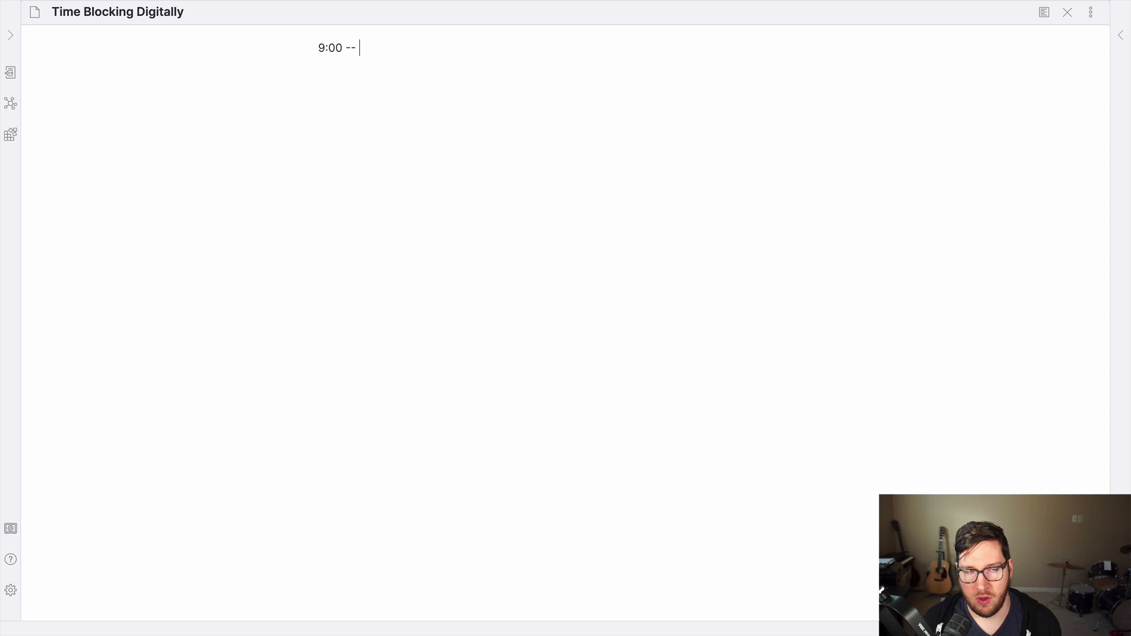
pyautogui.write(' Productiv')
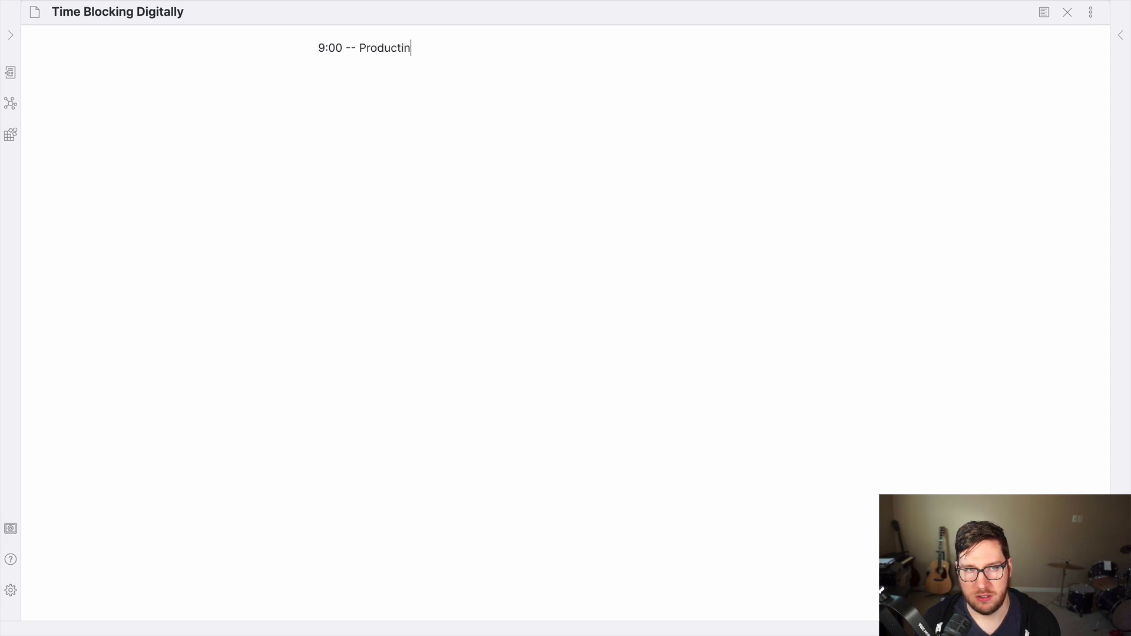
pyautogui.press('BackSpace')
pyautogui.press('BackSpace')
pyautogui.press('BackSpace')
pyautogui.write('ing Videos')
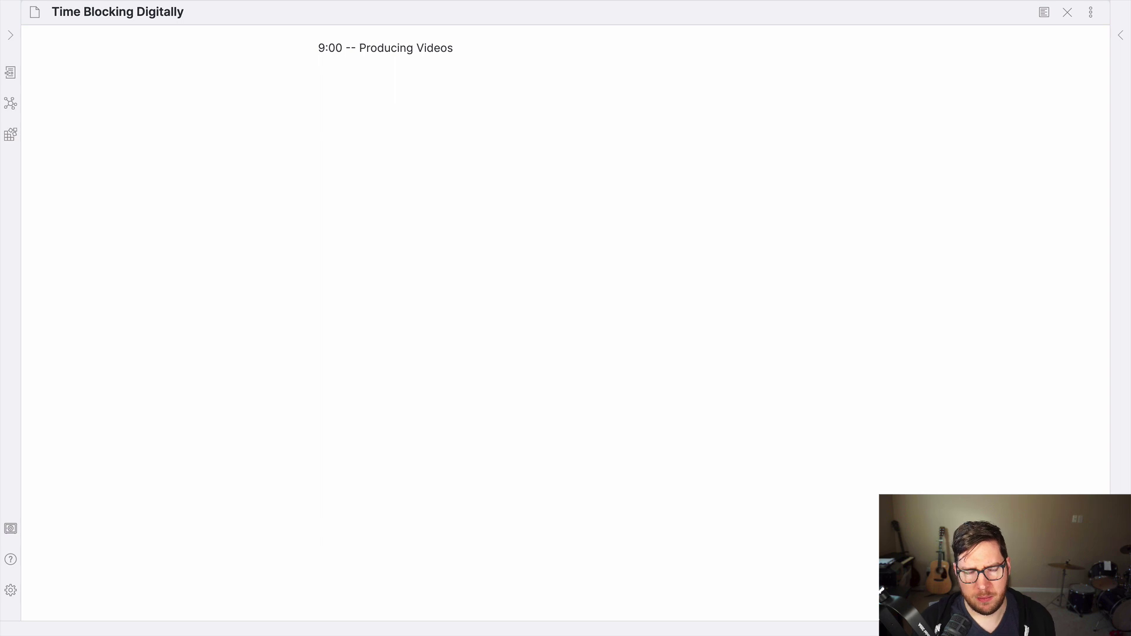
# Step: Add the 10:00 end time, then Buffer 10:00–10:30, Import Project 10:30–12:00 and a '...' line
pyautogui.click(328, 48)
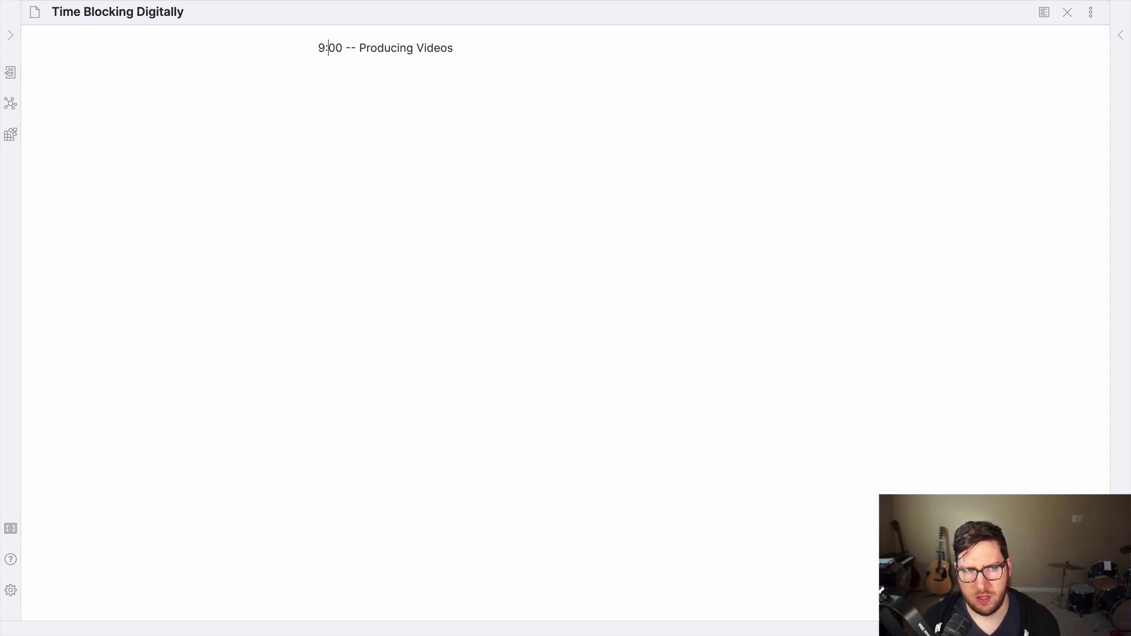
pyautogui.write('- ')
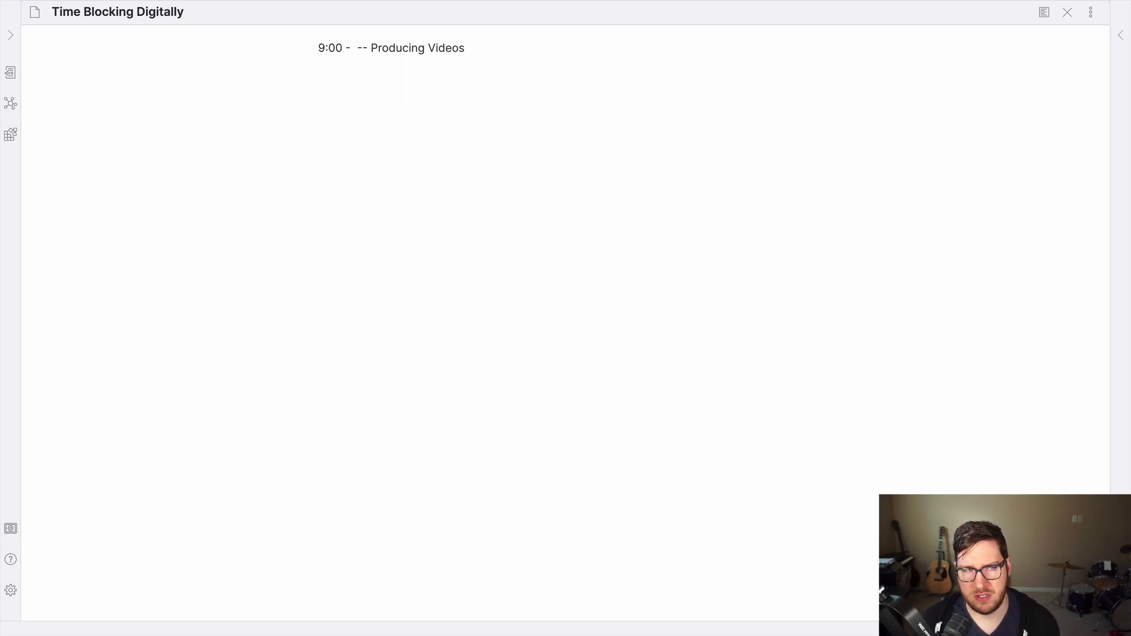
pyautogui.write('10:00 -- Producing Videos ')
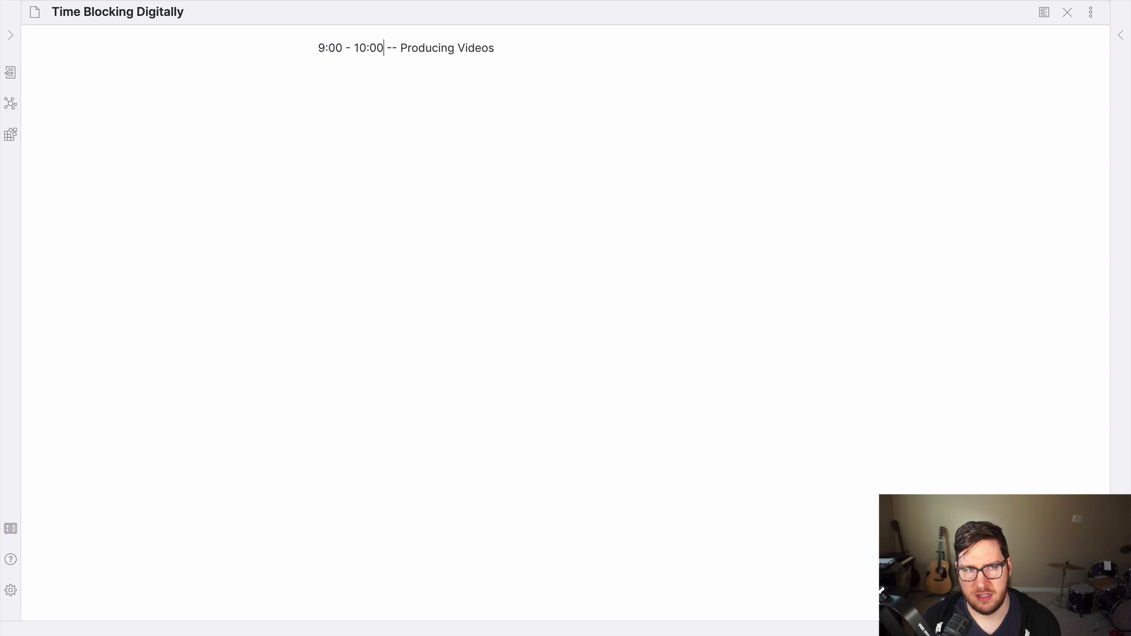
pyautogui.write('10:')
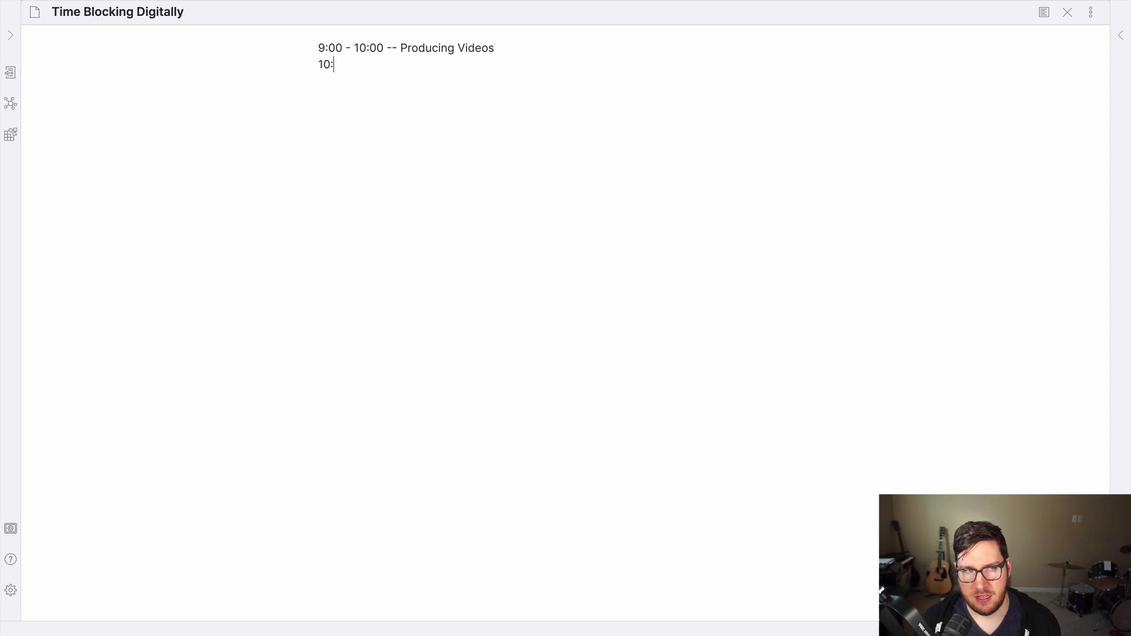
pyautogui.write('00 - 10')
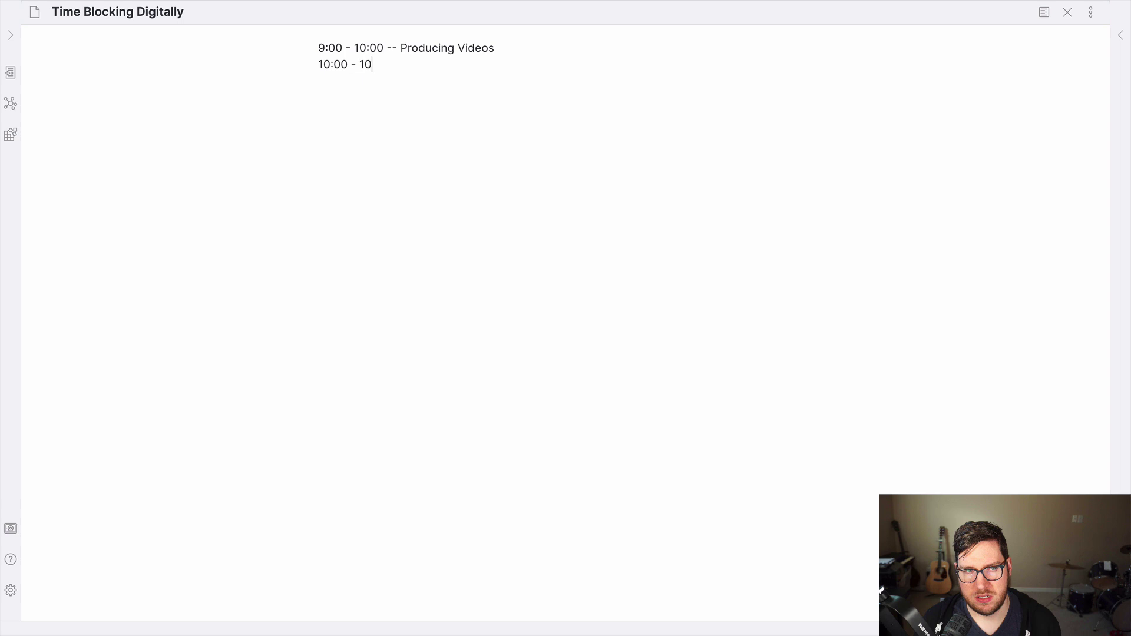
pyautogui.write(':30 -- Buffer ')
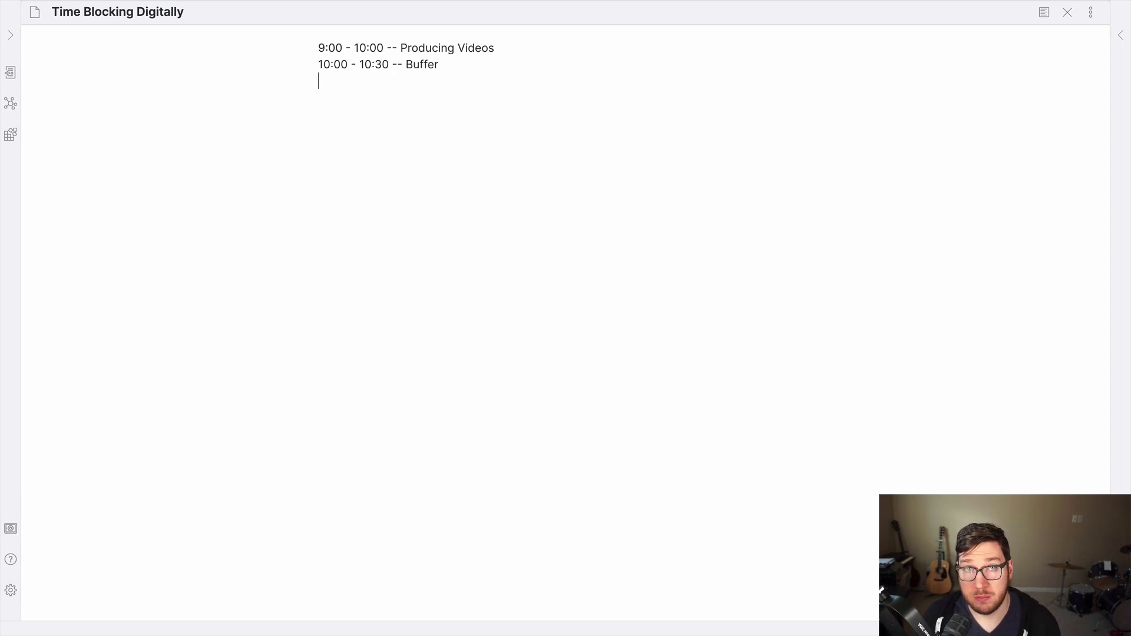
pyautogui.write('10:30')
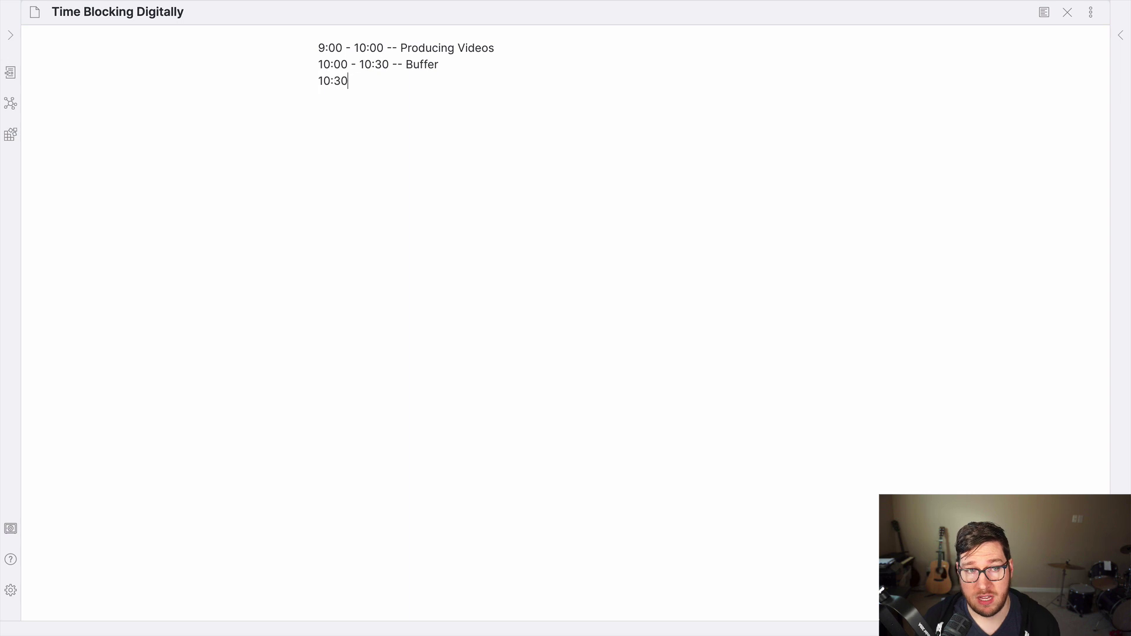
pyautogui.write(' - 12:00 -- ')
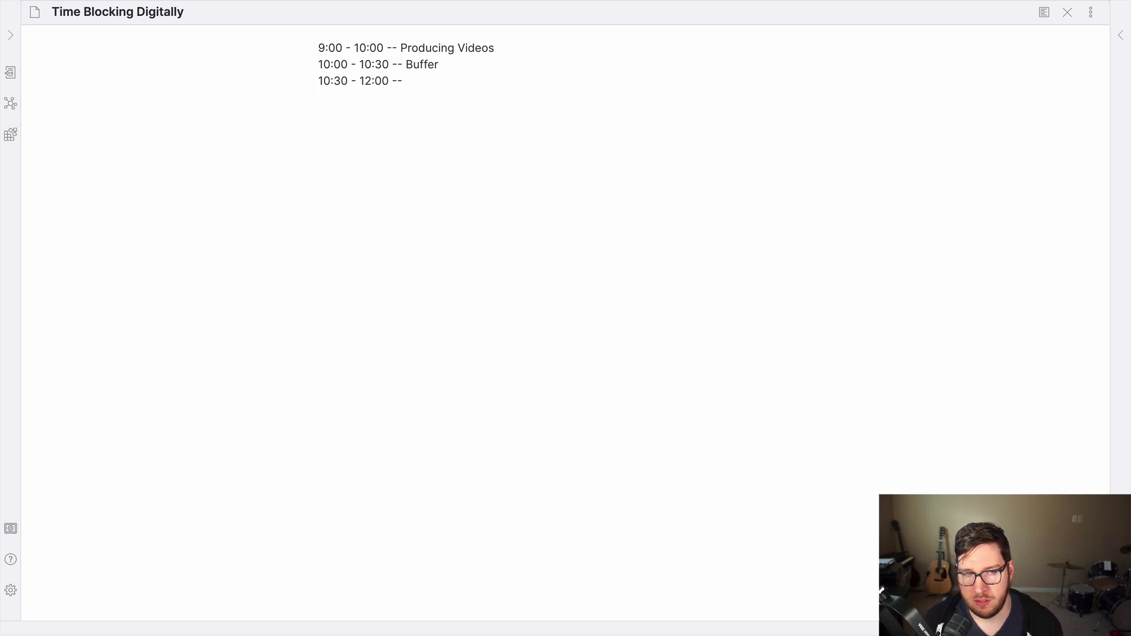
pyautogui.write('Impo')
pyautogui.press('BackSpace')
pyautogui.press('BackSpace')
pyautogui.press('BackSpace')
pyautogui.press('BackSpace')
pyautogui.write('Import')
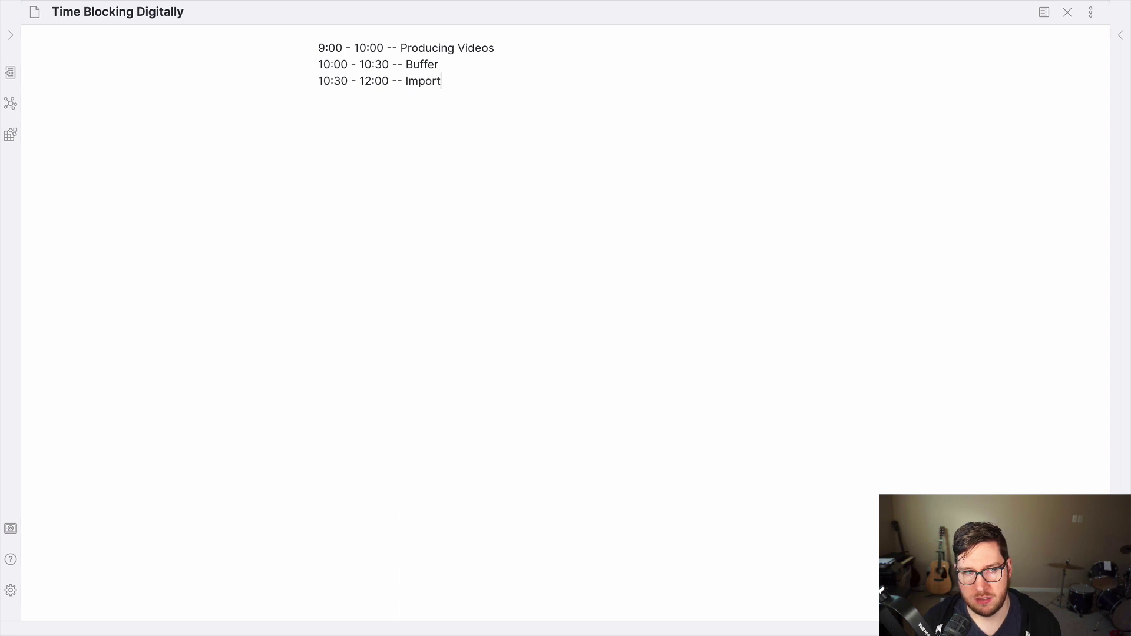
pyautogui.write(' Project')
pyautogui.press('Return')
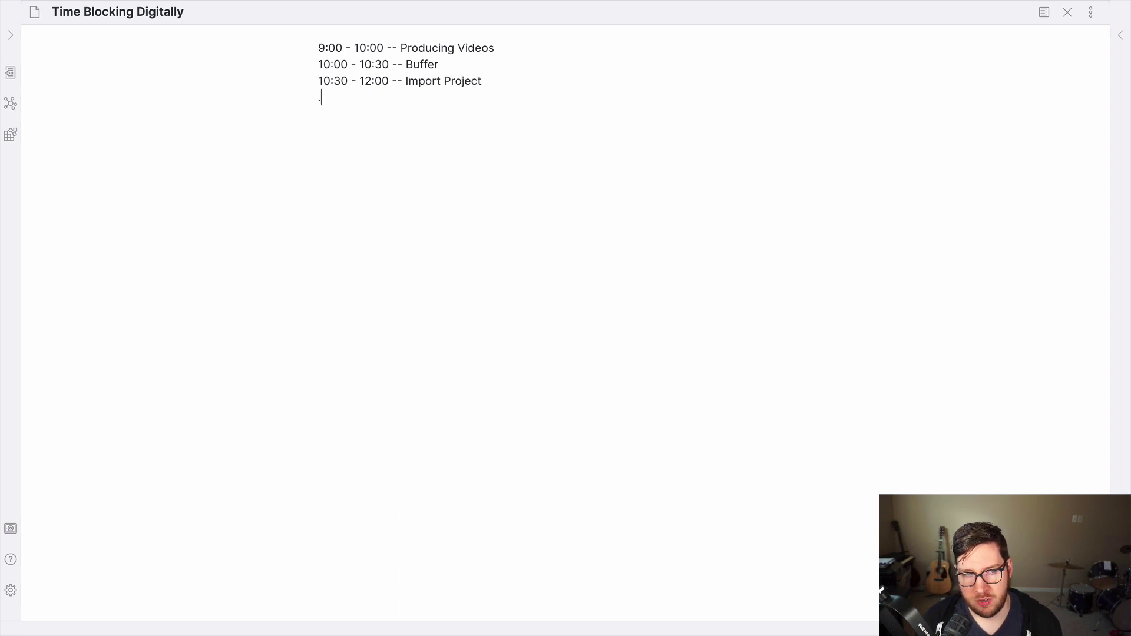
pyautogui.write('...')
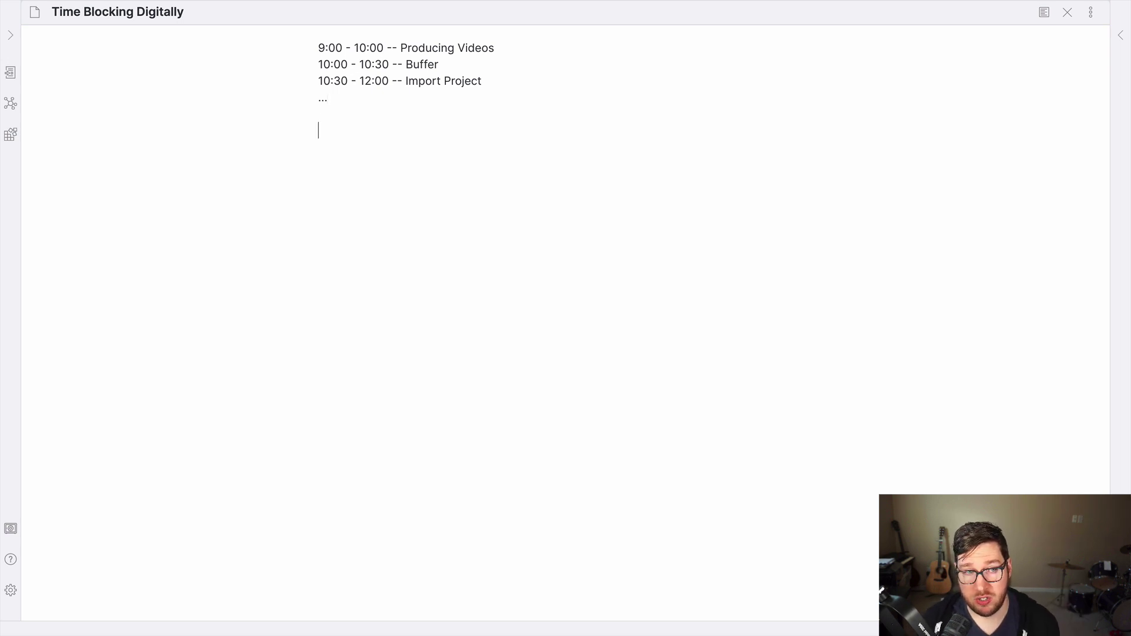
# Step: Type '9:00-10:00 -- Producing Videos', a blank line, then '1:00 - 3:00 -- Write Outlines', and switch to Calendar
pyautogui.write('9:00-')
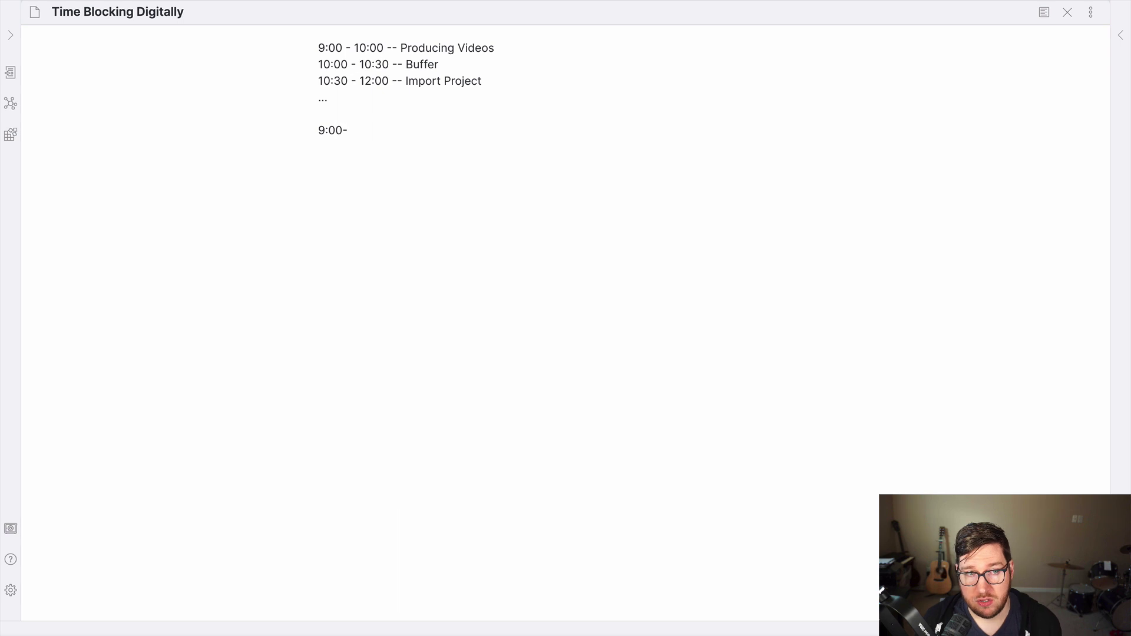
pyautogui.write('10:00')
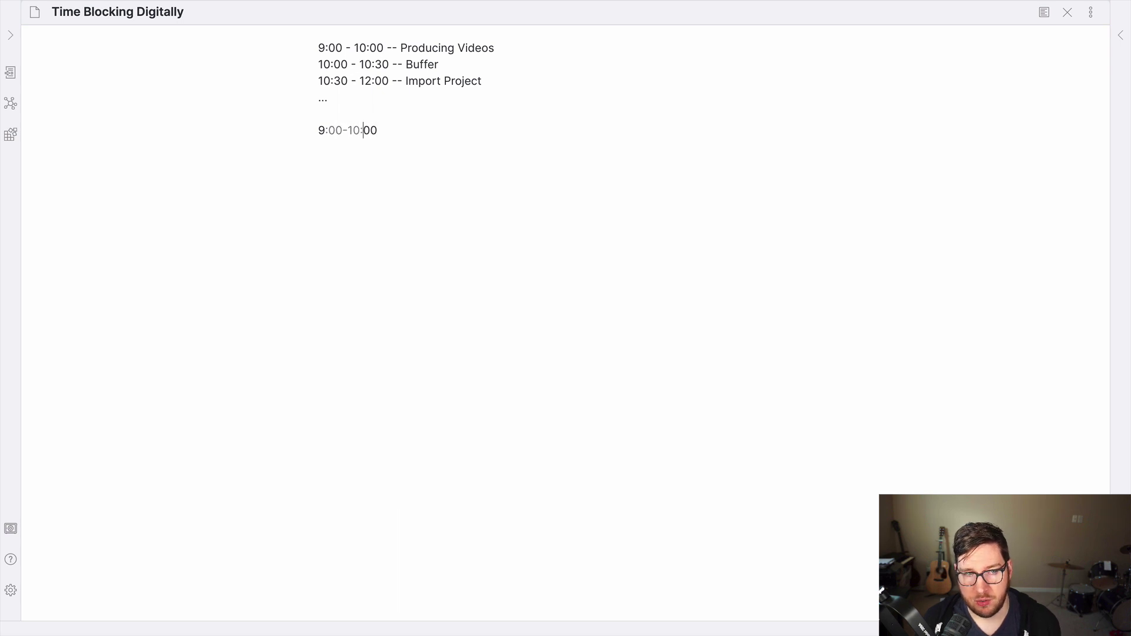
pyautogui.press('Left')
pyautogui.press('Right')
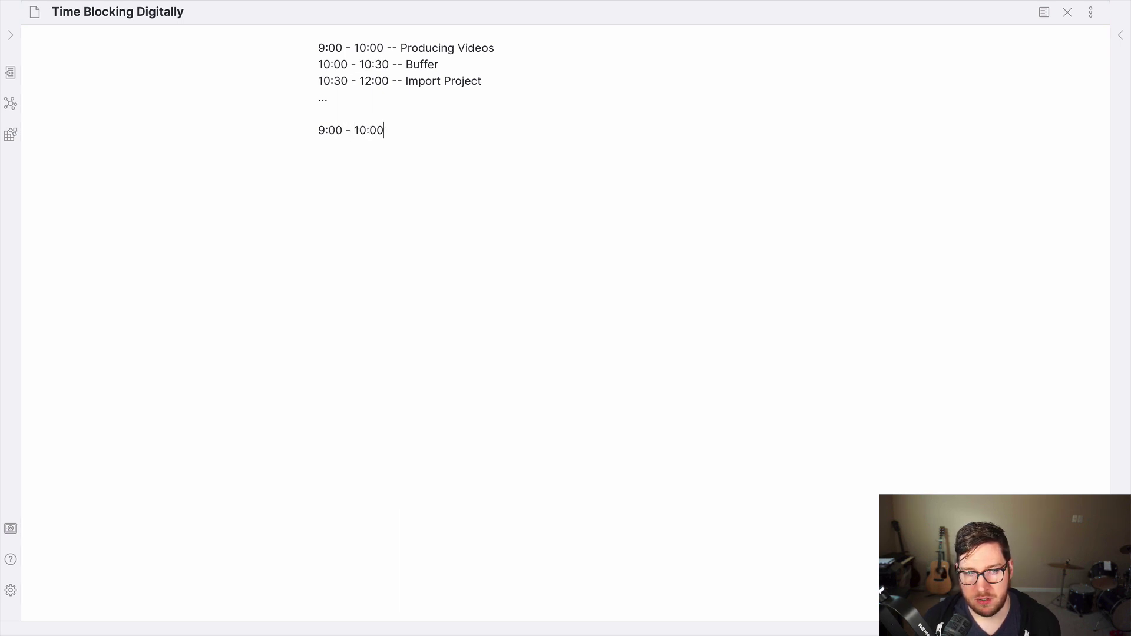
pyautogui.write('-- Produ')
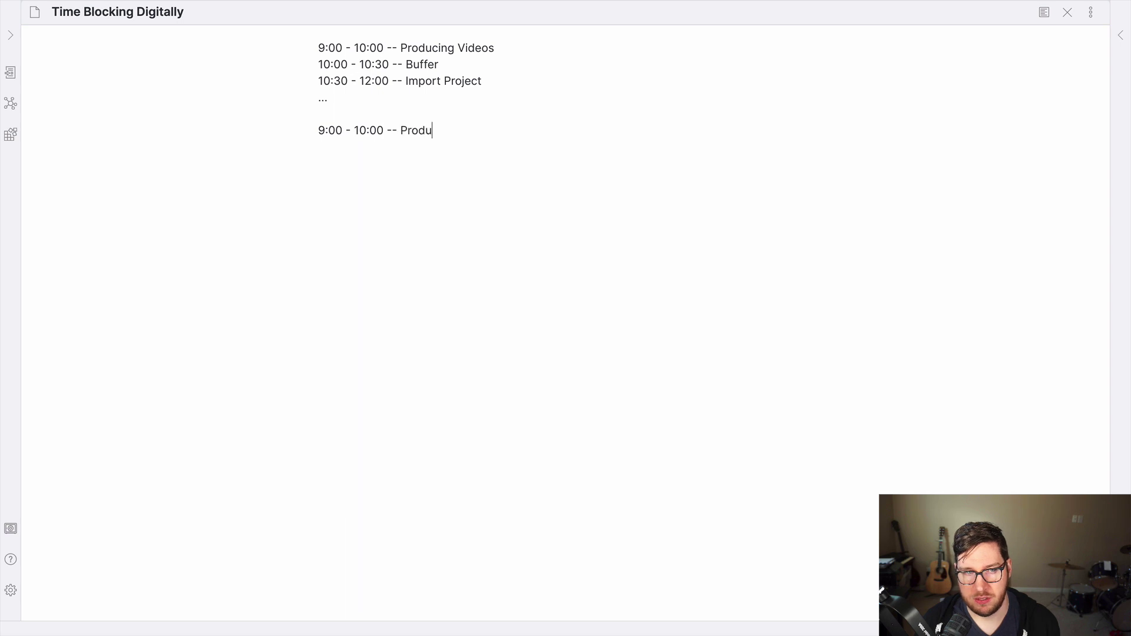
pyautogui.write('cing Videos')
pyautogui.press('Return')
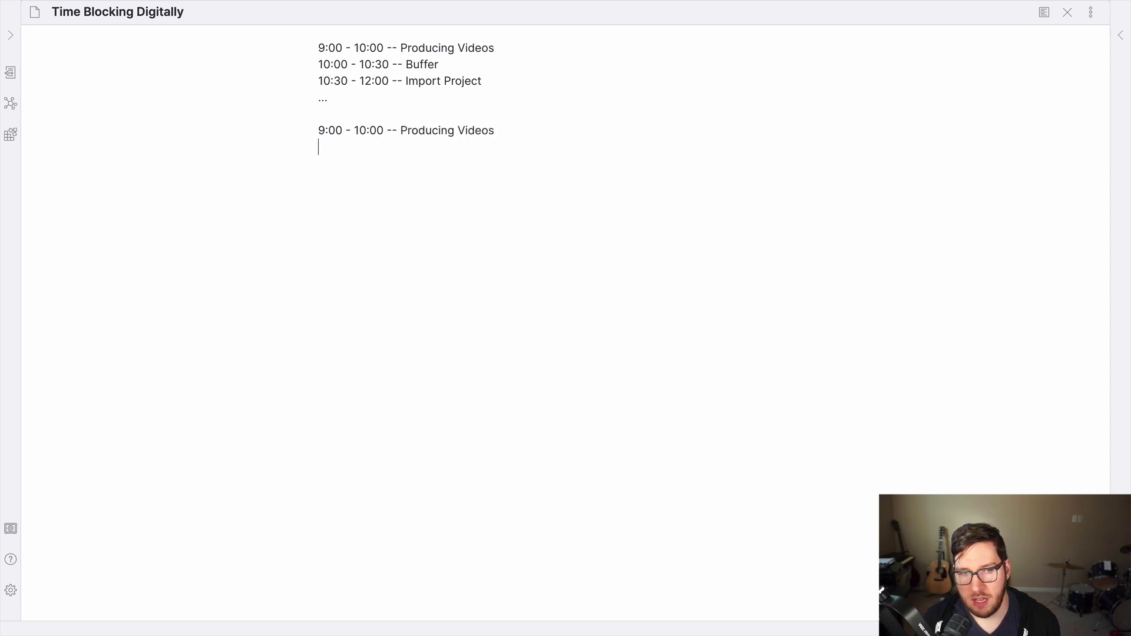
pyautogui.press('Return')
pyautogui.write('1')
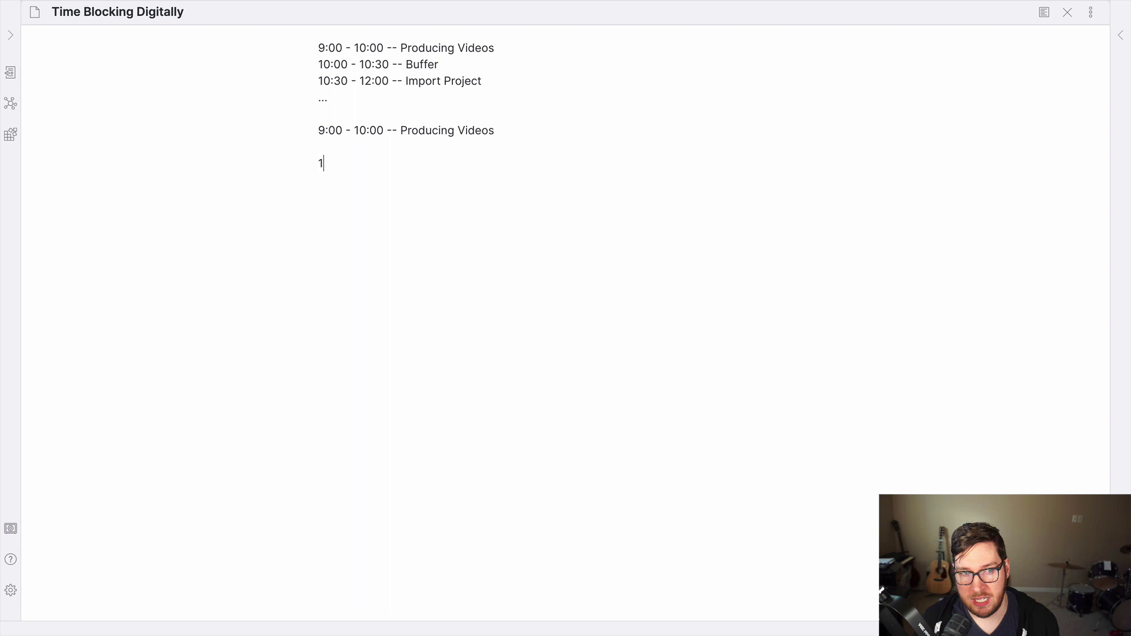
pyautogui.write(':00 - ')
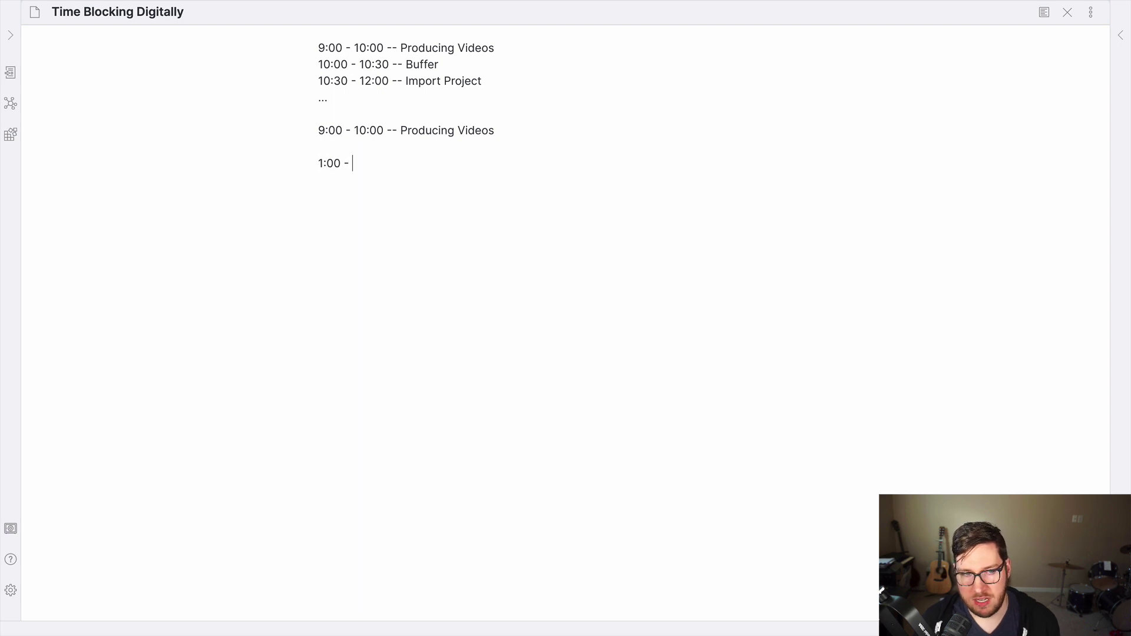
pyautogui.write('3:00 -- Wri')
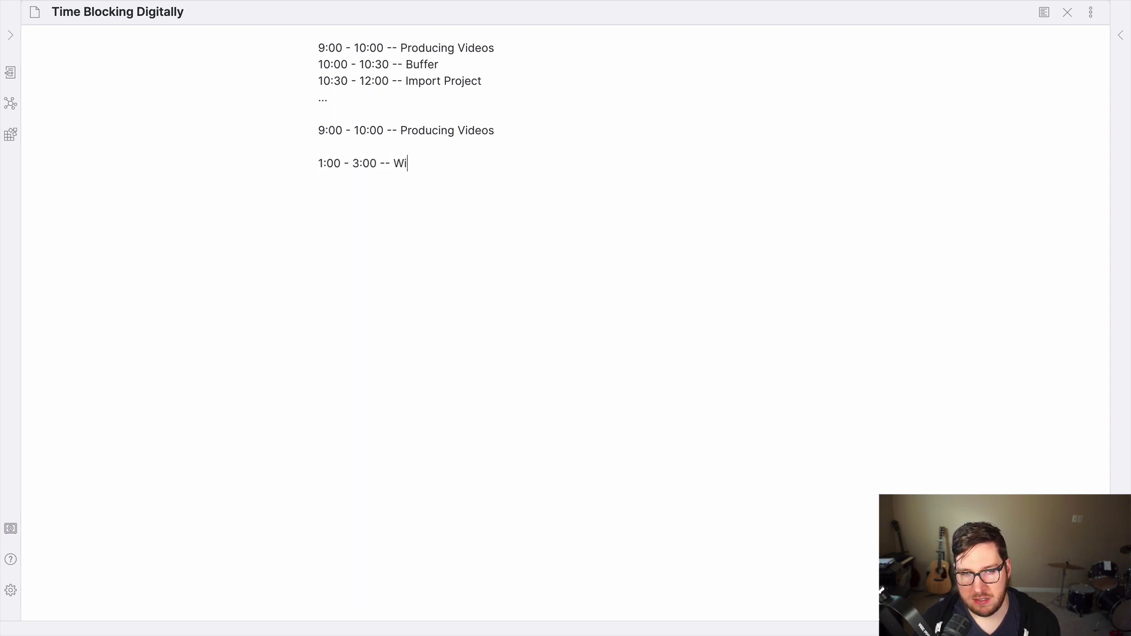
pyautogui.write('te Outlines')
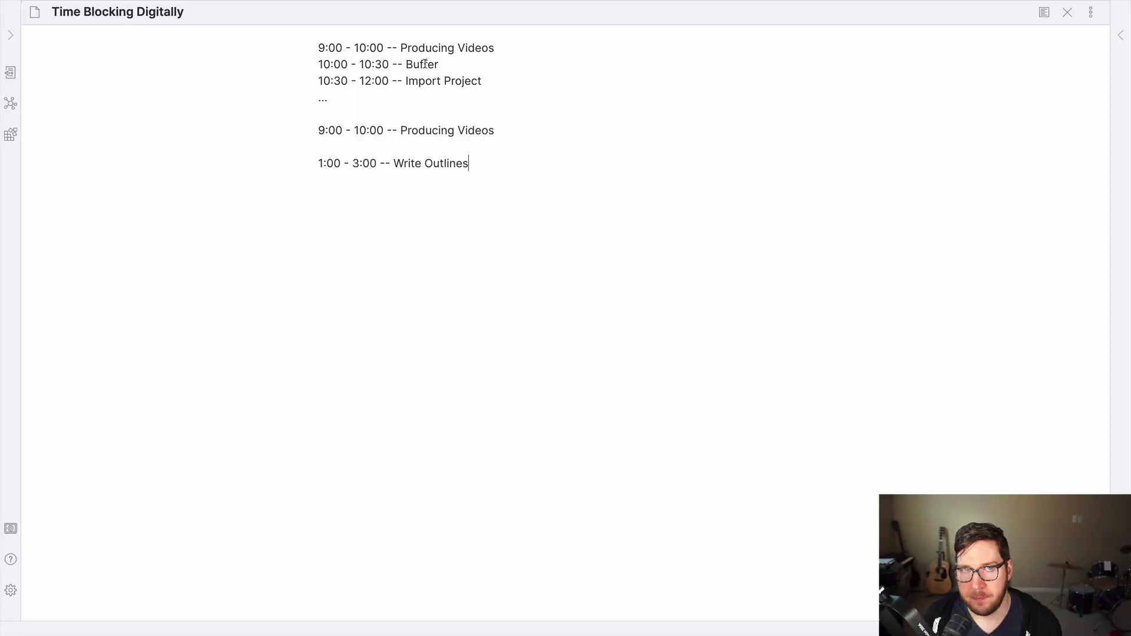
pyautogui.press('super+Tab')
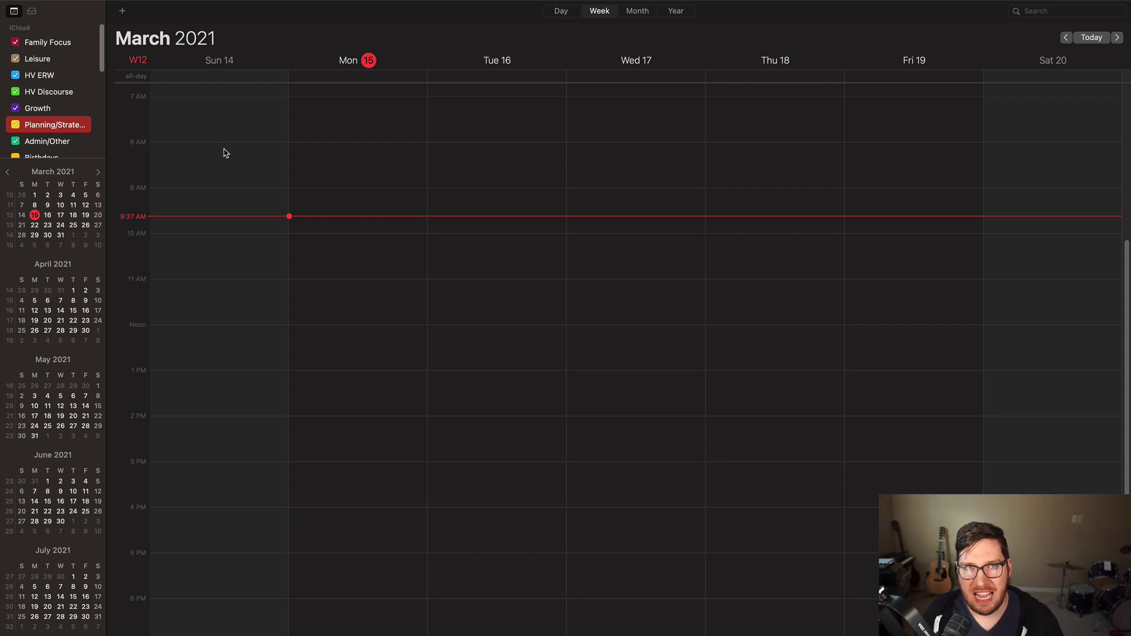
# Step: Add an 'OUT: Family Stuff' block from 8 AM on Tuesday 16 in the Family Focus calendar
pyautogui.click(62, 44)
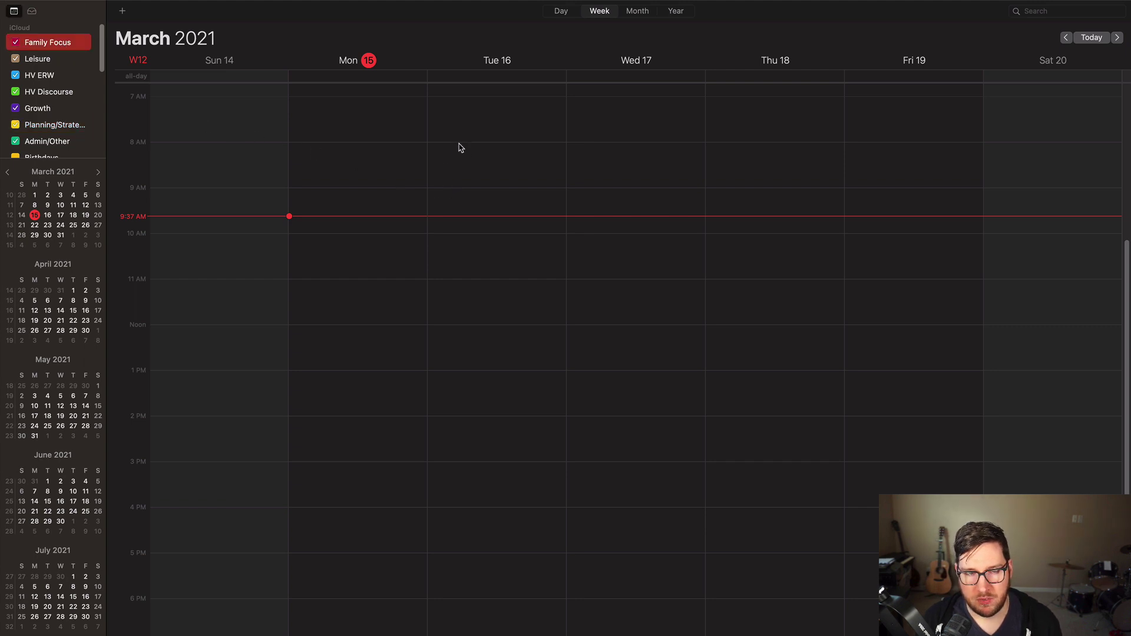
pyautogui.moveTo(458, 146); pyautogui.dragTo(468, 277)
pyautogui.write('OUT: Famil')
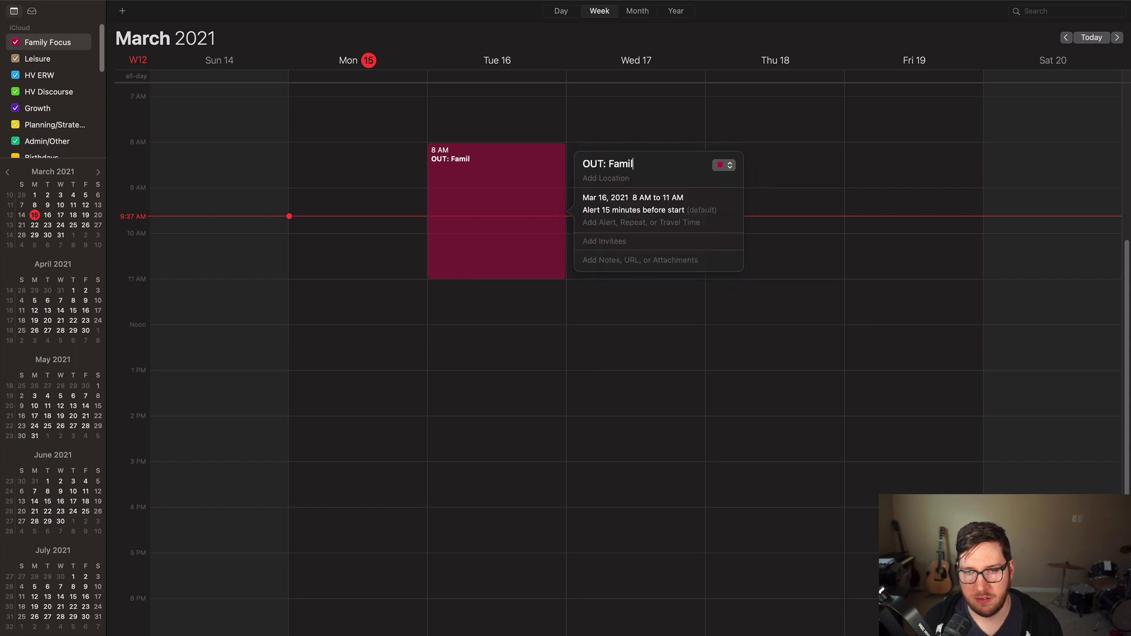
pyautogui.write('y Stuff')
pyautogui.click(468, 389)
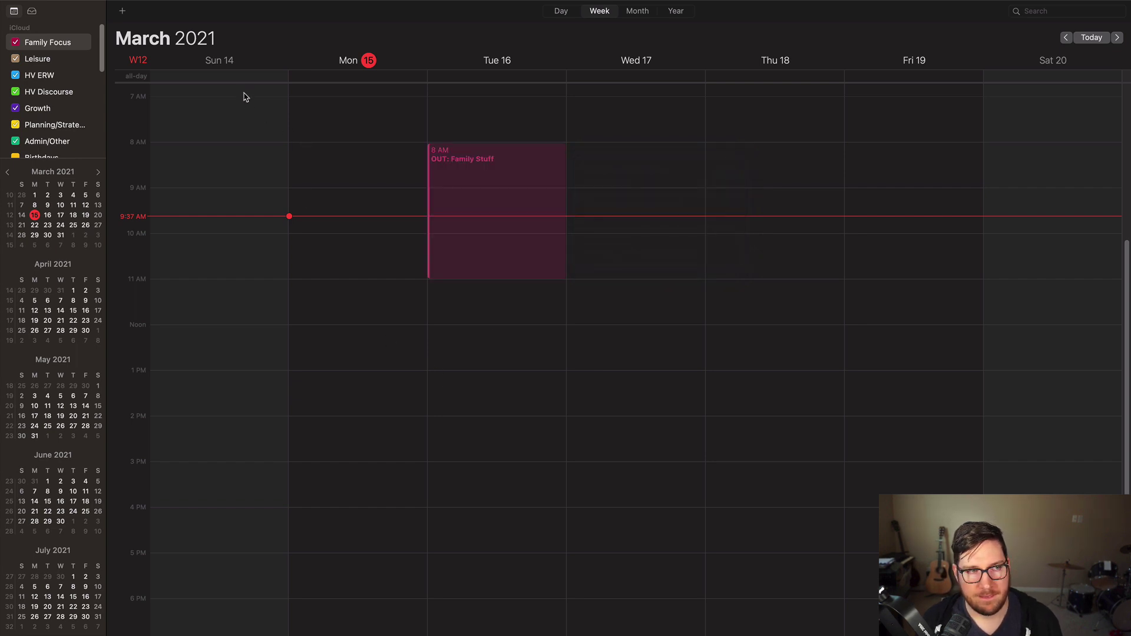
# Step: Create a noon Walk event on Monday 15 in the Leisure calendar
pyautogui.click(31, 62)
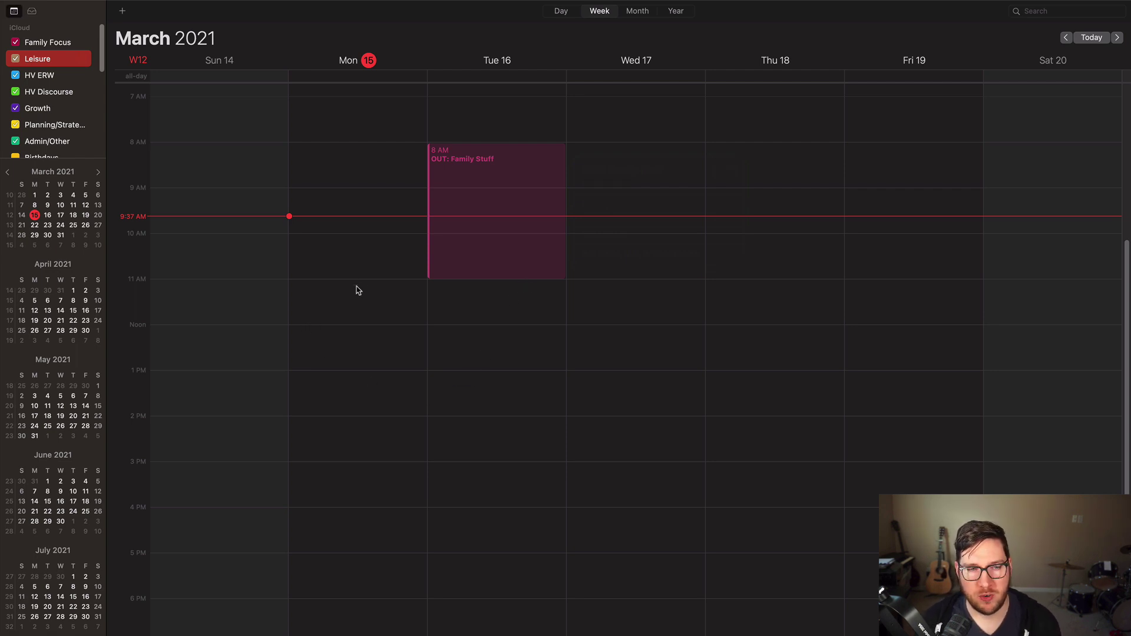
pyautogui.doubleClick(357, 328)
pyautogui.write('Walk')
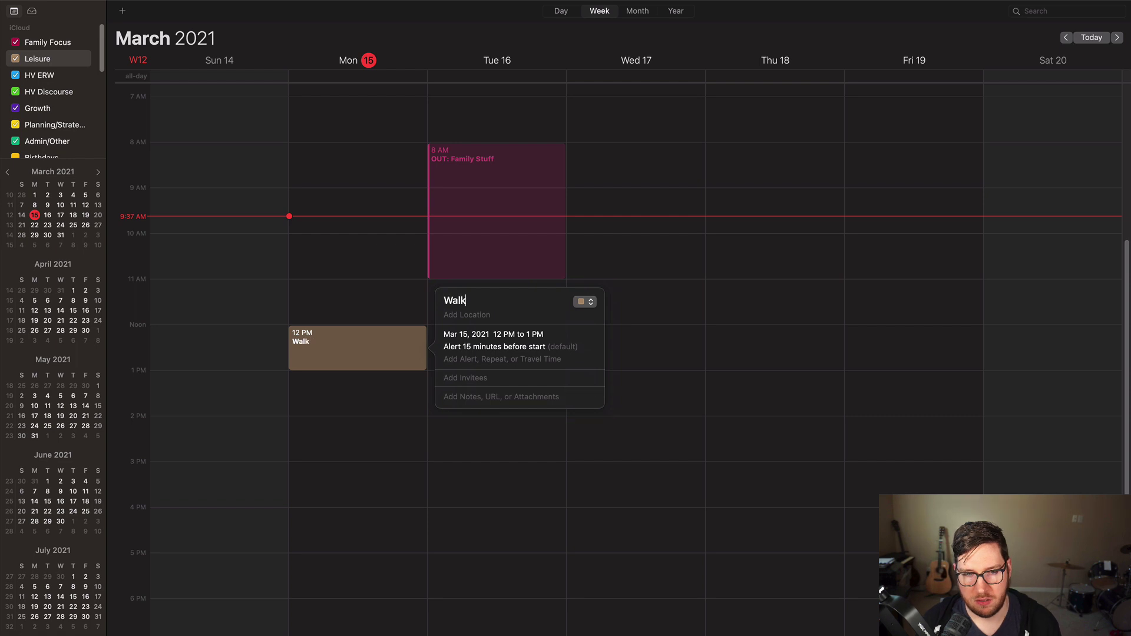
pyautogui.press('Return')
# Step: Copy the Walk event to the 12 PM slot on Tuesday 16 through Friday 19
pyautogui.click(415, 345)
pyautogui.press('super+c')
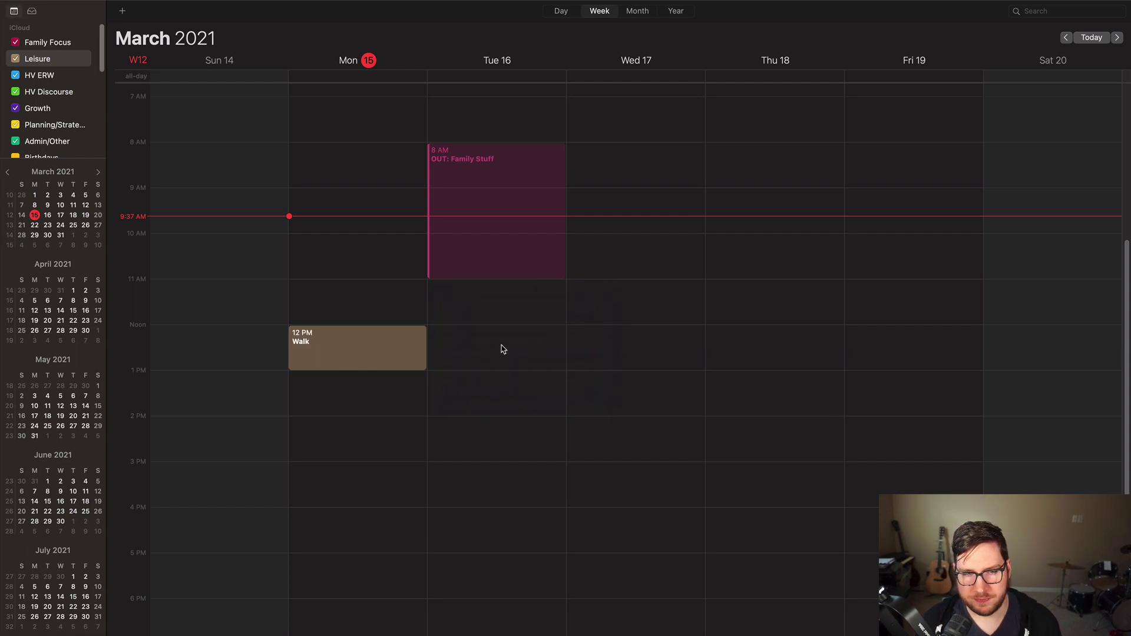
pyautogui.click(503, 349)
pyautogui.press('super+v')
pyautogui.click(635, 341)
pyautogui.press('super+v')
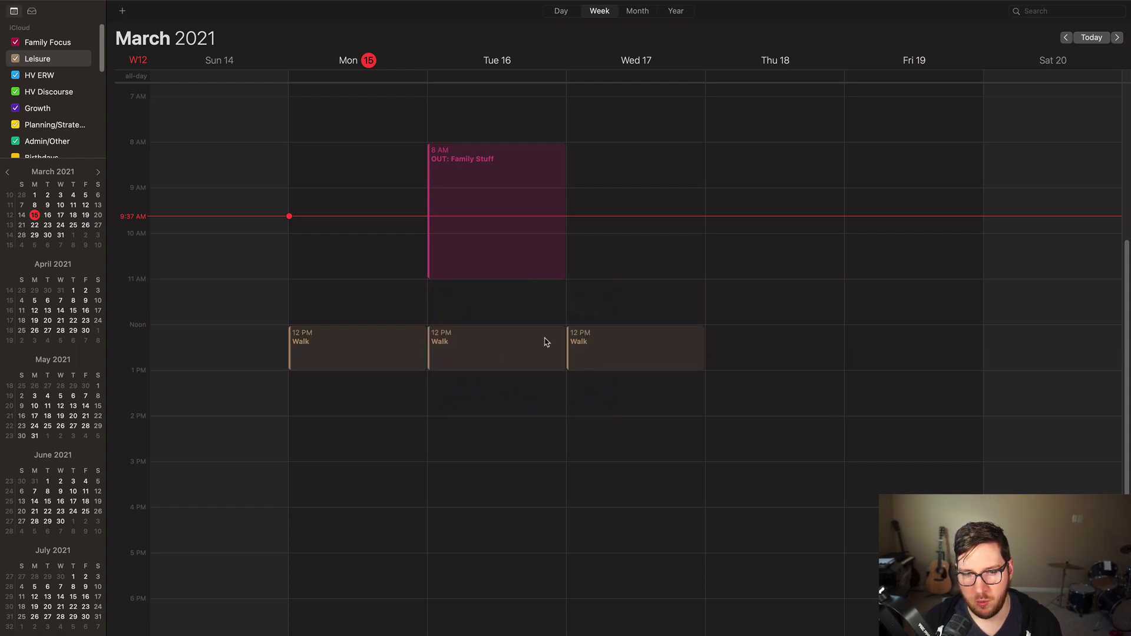
pyautogui.click(817, 342)
pyautogui.press('super+v')
pyautogui.click(869, 351)
pyautogui.press('super+v')
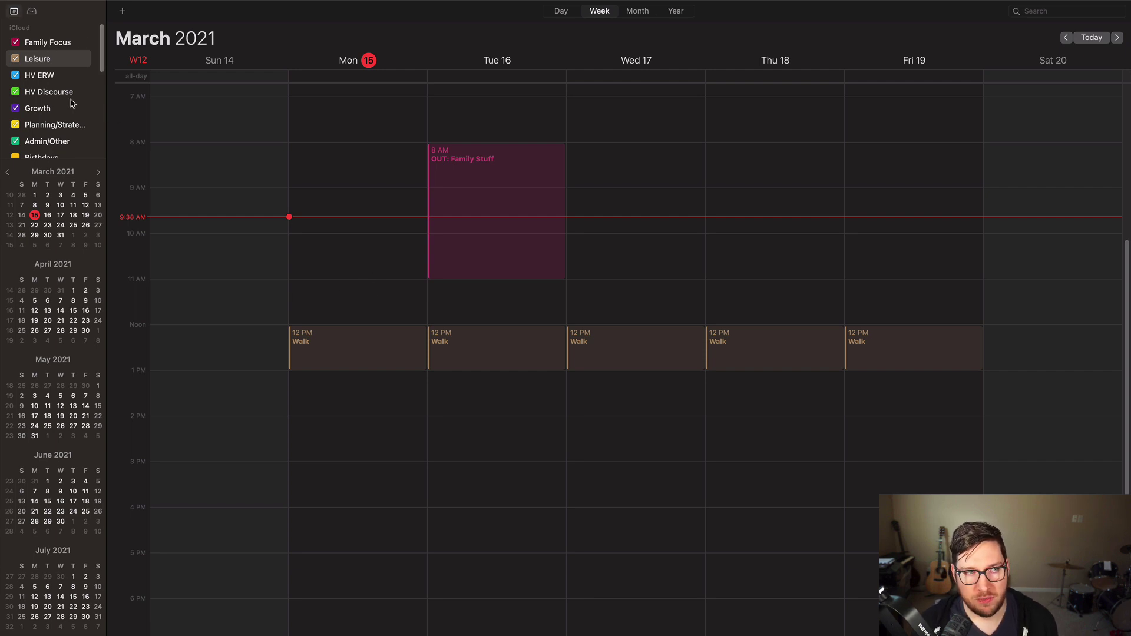
# Step: Add an 8–9:30 AM Videos block on Monday 15 in the HV ERW calendar
pyautogui.click(50, 77)
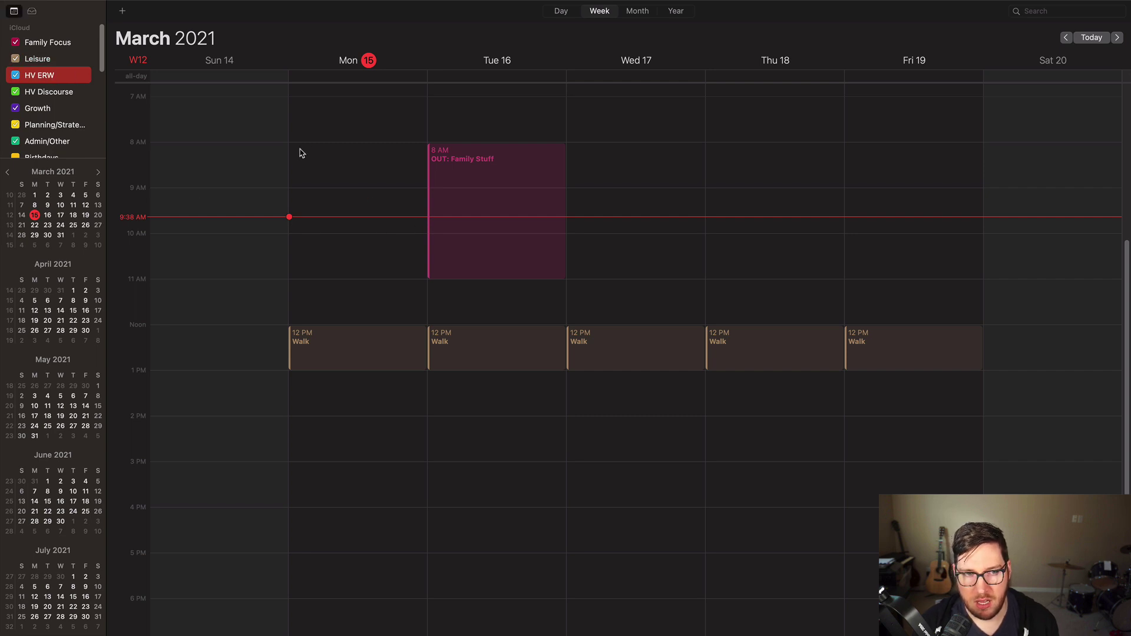
pyautogui.moveTo(321, 145); pyautogui.dragTo(316, 203)
pyautogui.write('Videos')
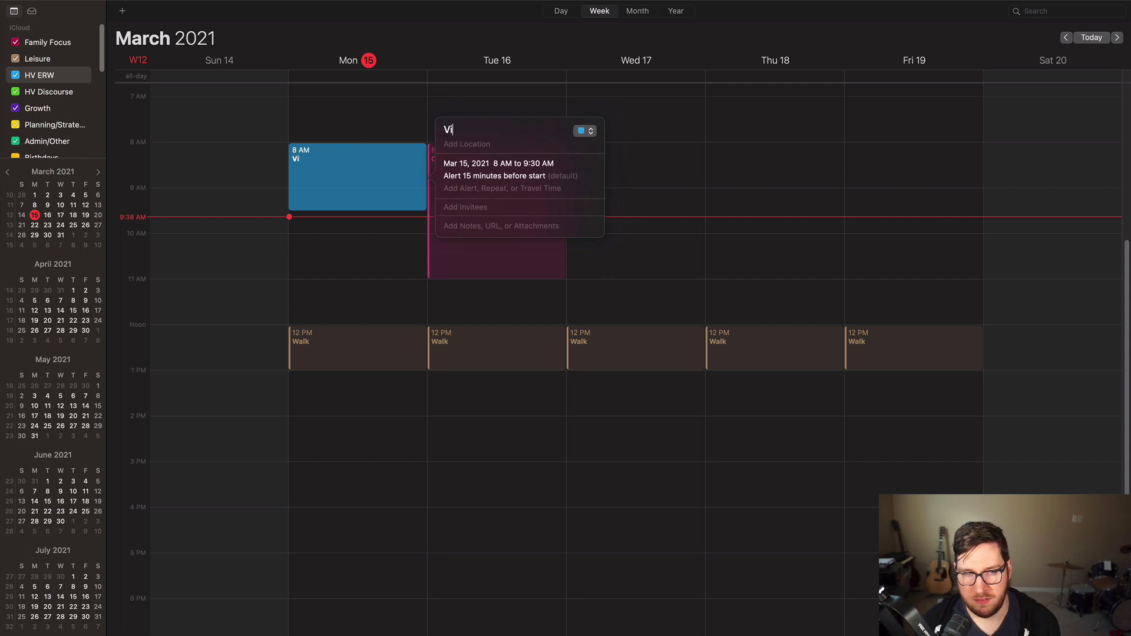
pyautogui.click(339, 136)
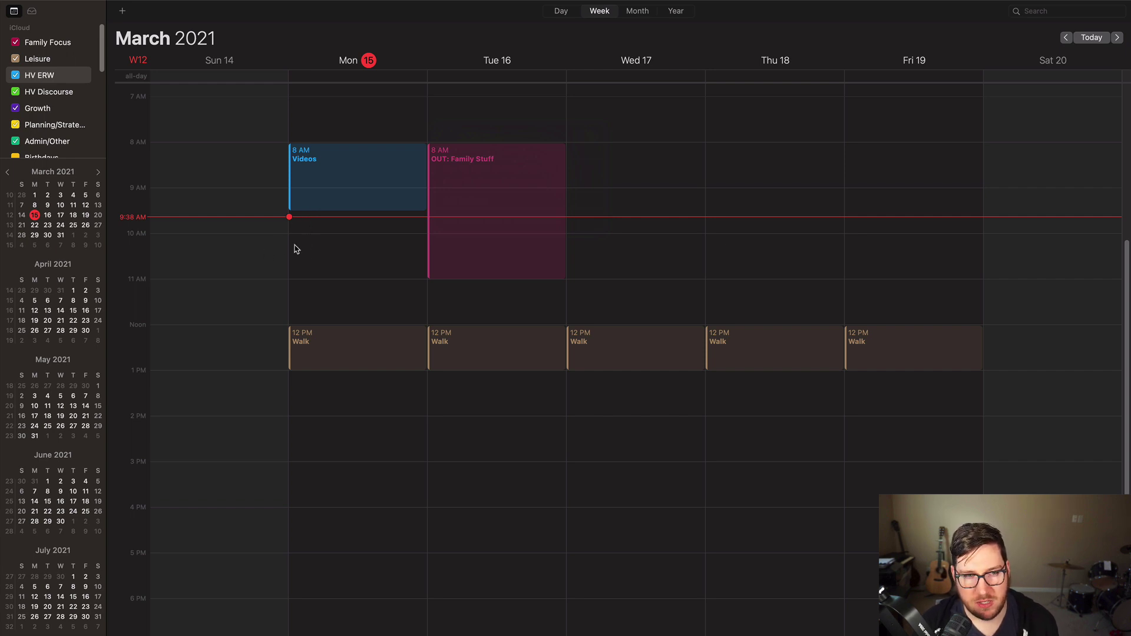
# Step: Add a 10–11:30 AM Planning block on Monday 15 in the HV Discourse calendar
pyautogui.click(45, 92)
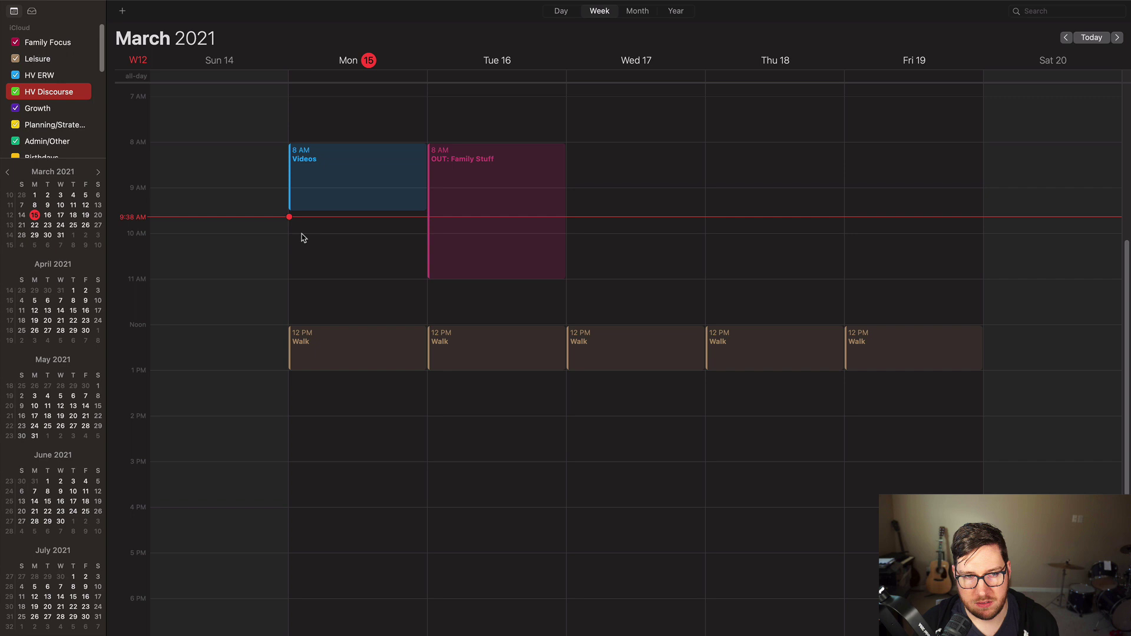
pyautogui.moveTo(301, 237); pyautogui.dragTo(311, 302)
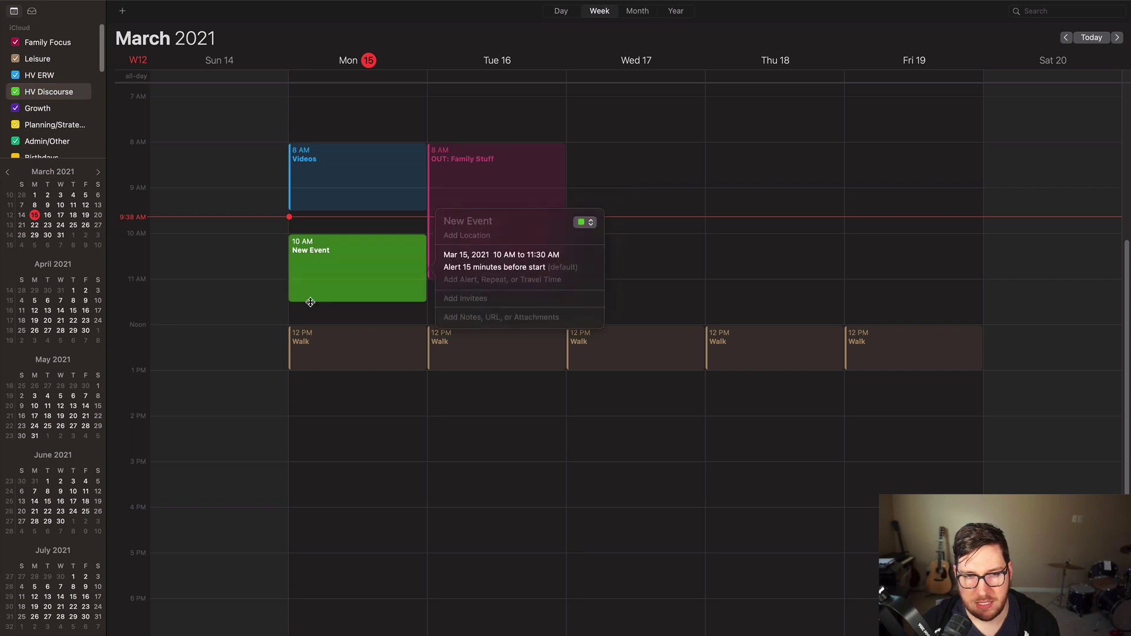
pyautogui.write('Planning')
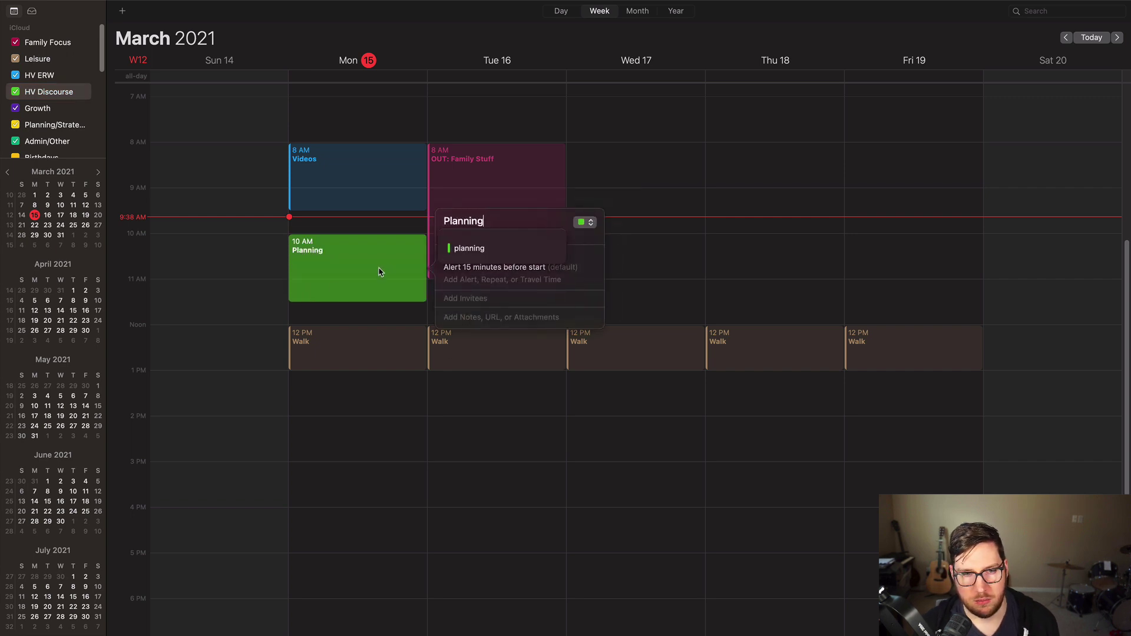
pyautogui.click(256, 276)
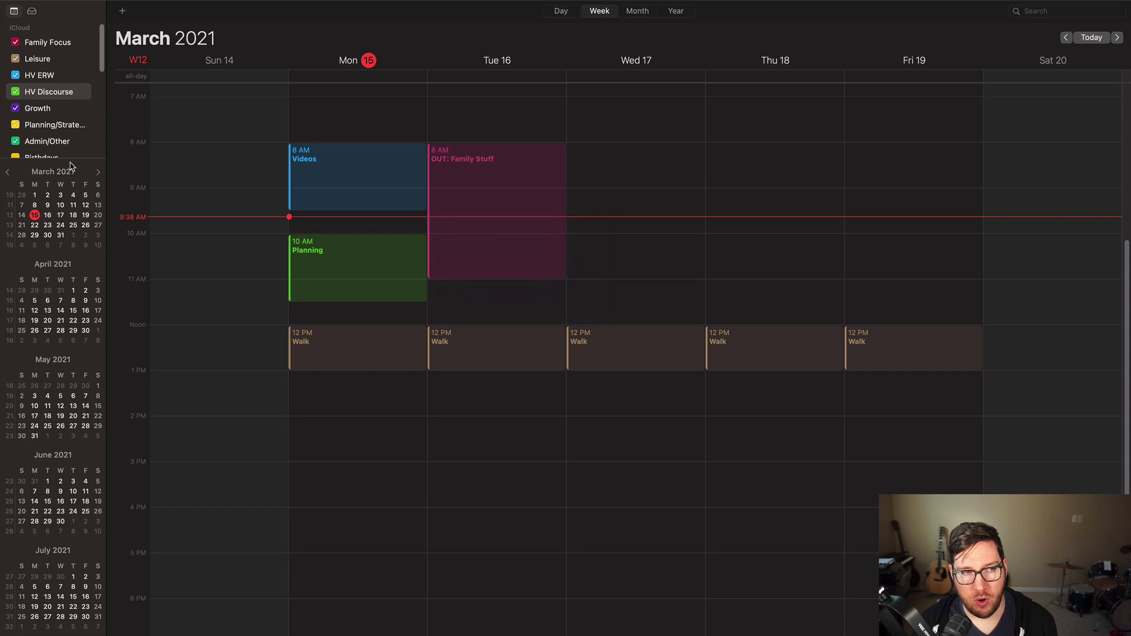
# Step: Add a 1 PM Admin block on Monday 15 in the Admin/Other calendar
pyautogui.click(67, 144)
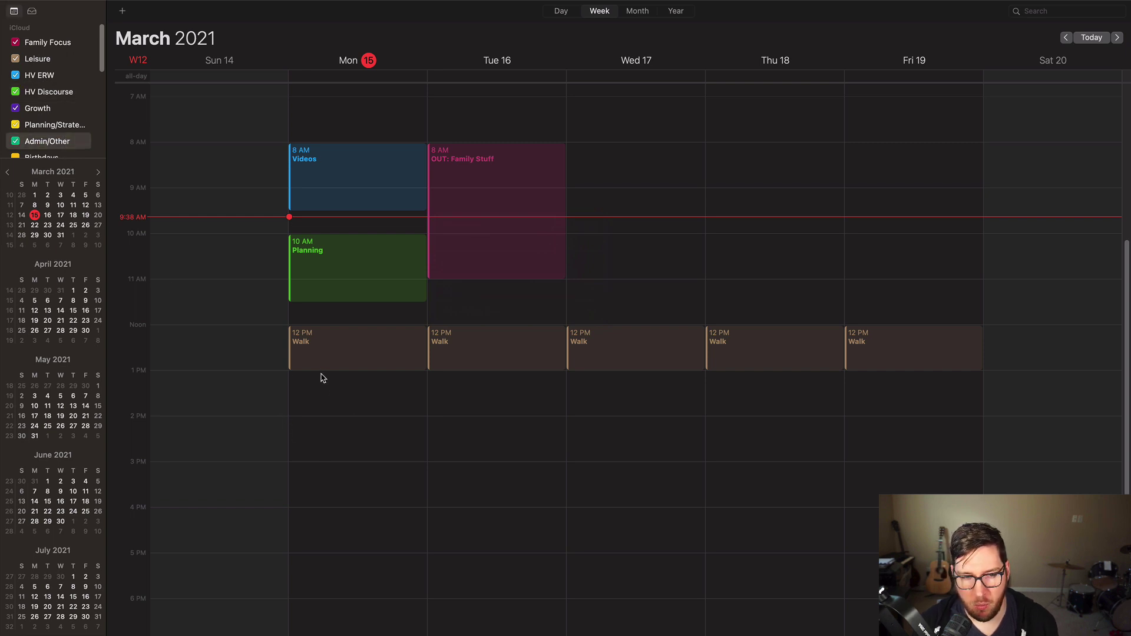
pyautogui.moveTo(321, 376); pyautogui.dragTo(321, 437)
pyautogui.write('Admi')
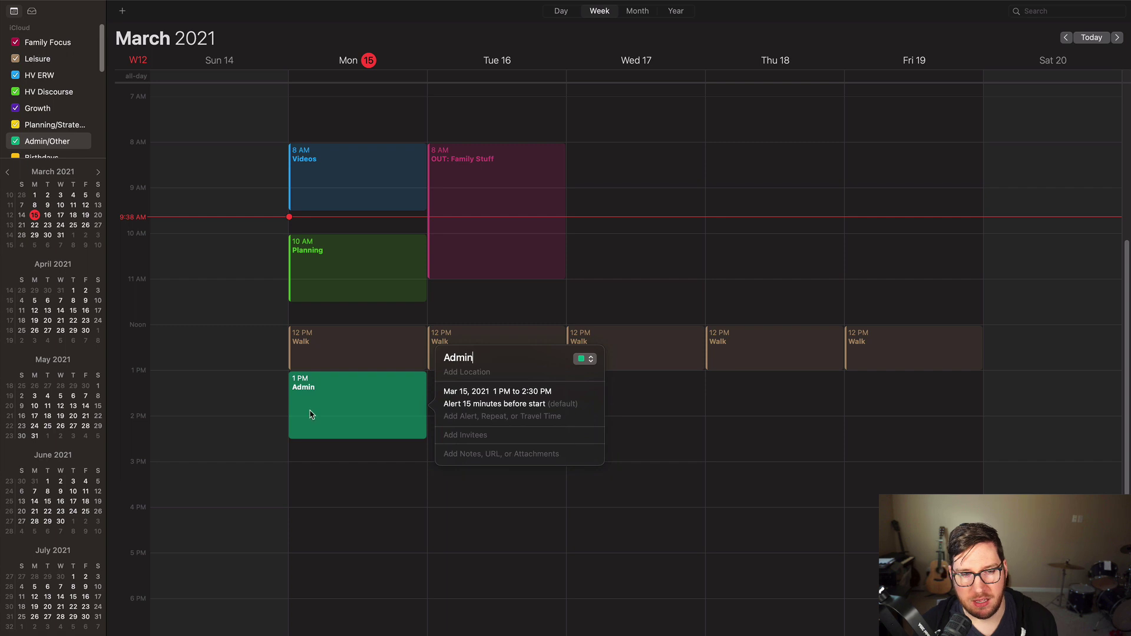
pyautogui.write('n')
pyautogui.click(221, 390)
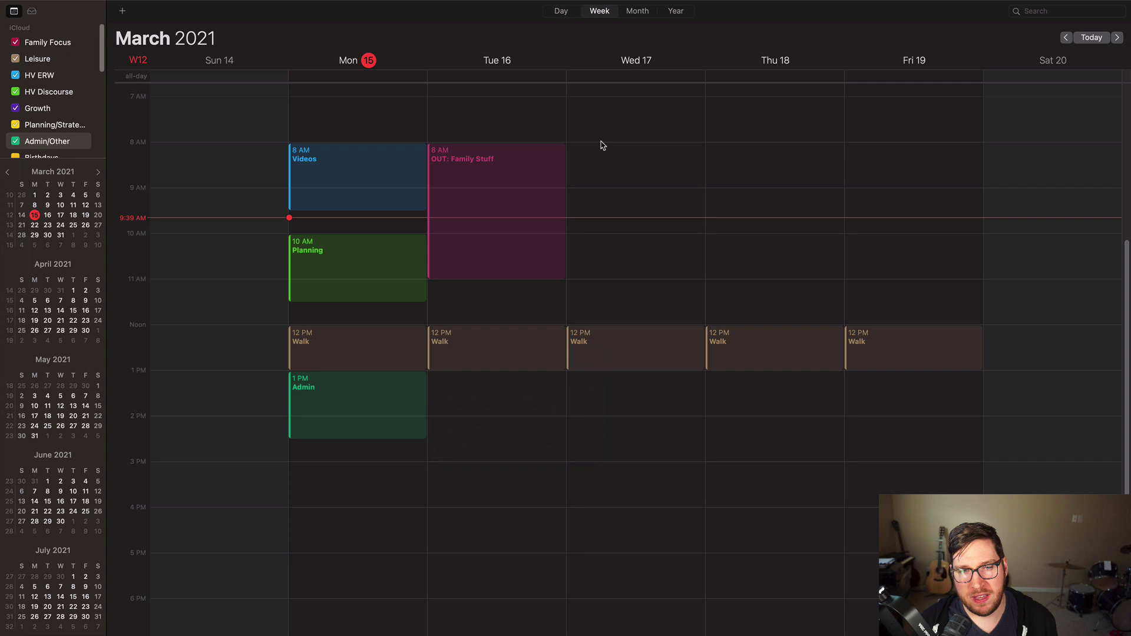
# Step: Add an untitled HV Discourse block from 8 AM to noon on Wednesday 17
pyautogui.click(56, 92)
pyautogui.moveTo(599, 146); pyautogui.dragTo(603, 323)
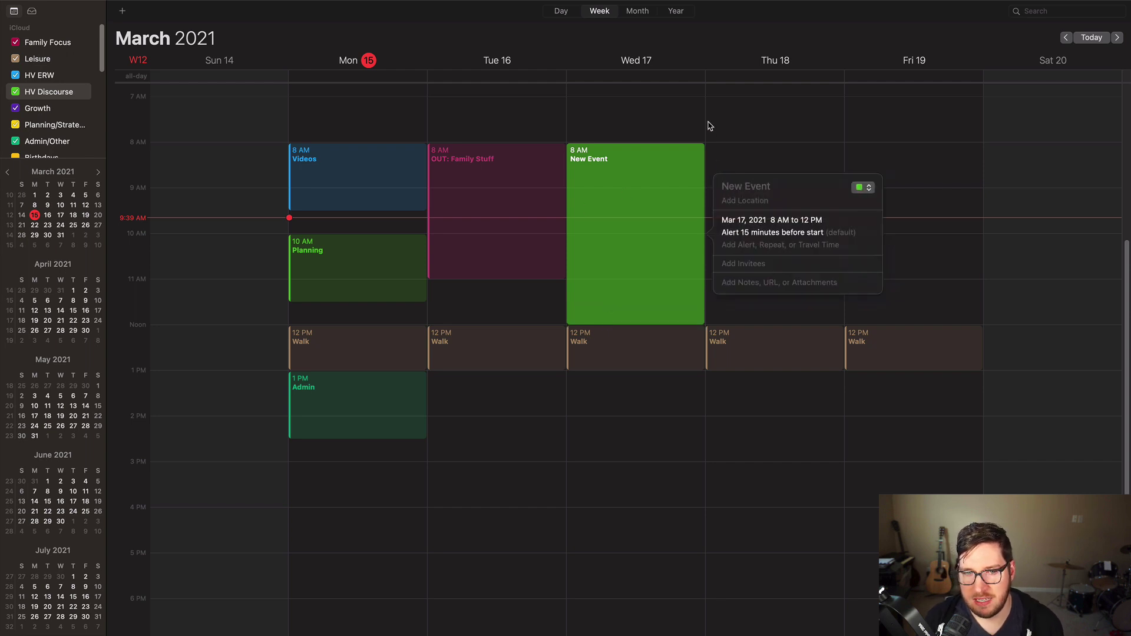
pyautogui.click(656, 126)
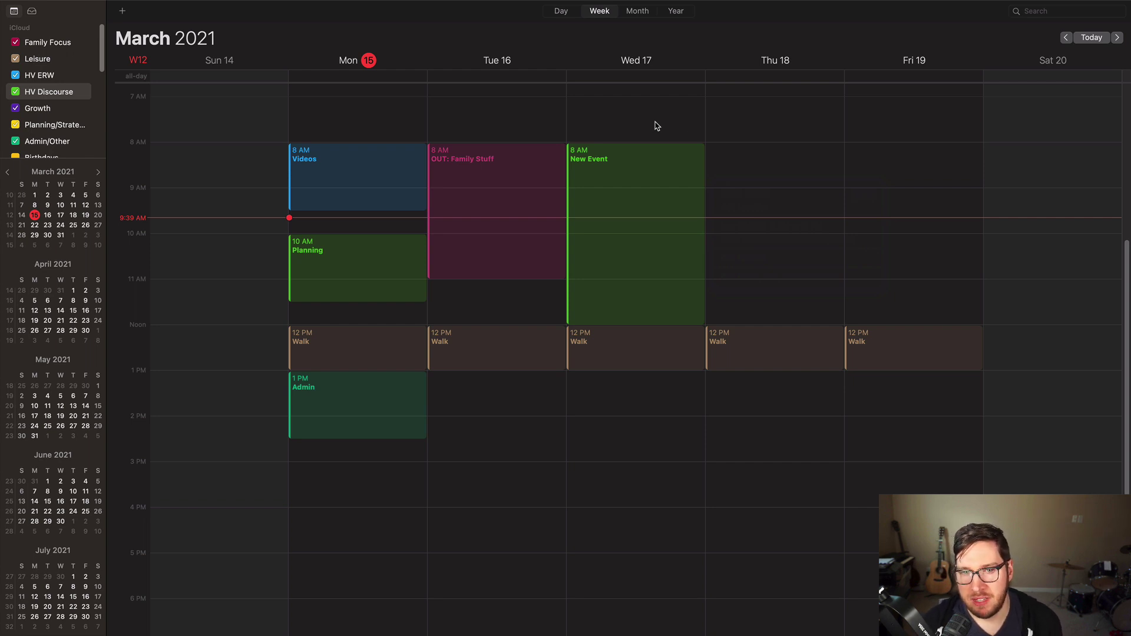
# Step: Go to the March 21–27 week and rename the Family Focus calendar to Themes
pyautogui.click(1117, 38)
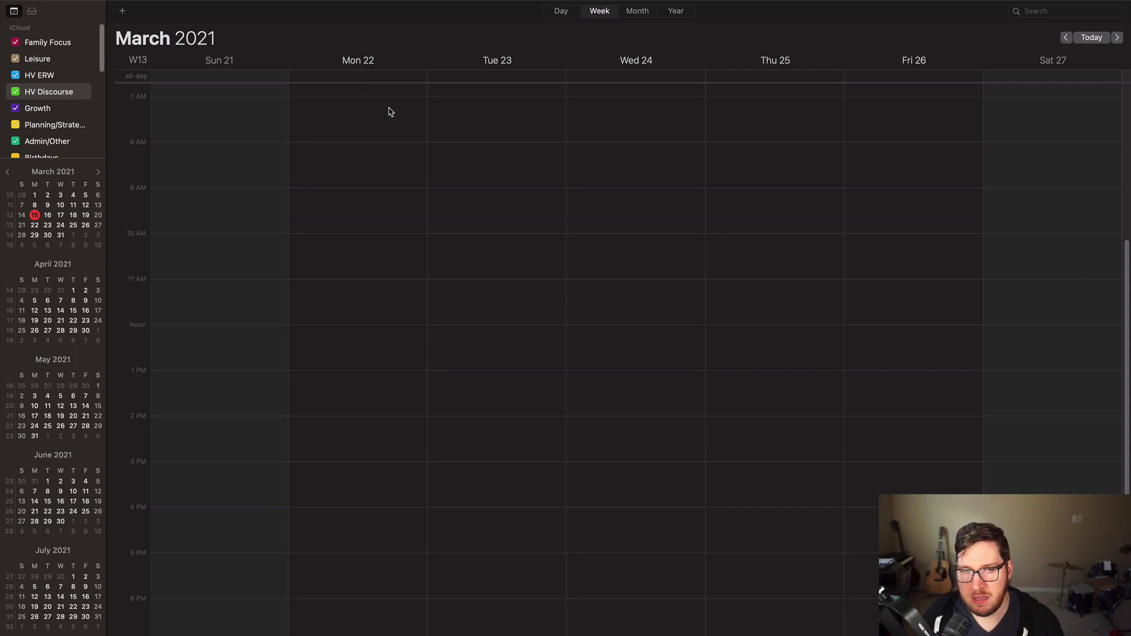
pyautogui.click(60, 46)
pyautogui.click(61, 45)
pyautogui.write('Themes')
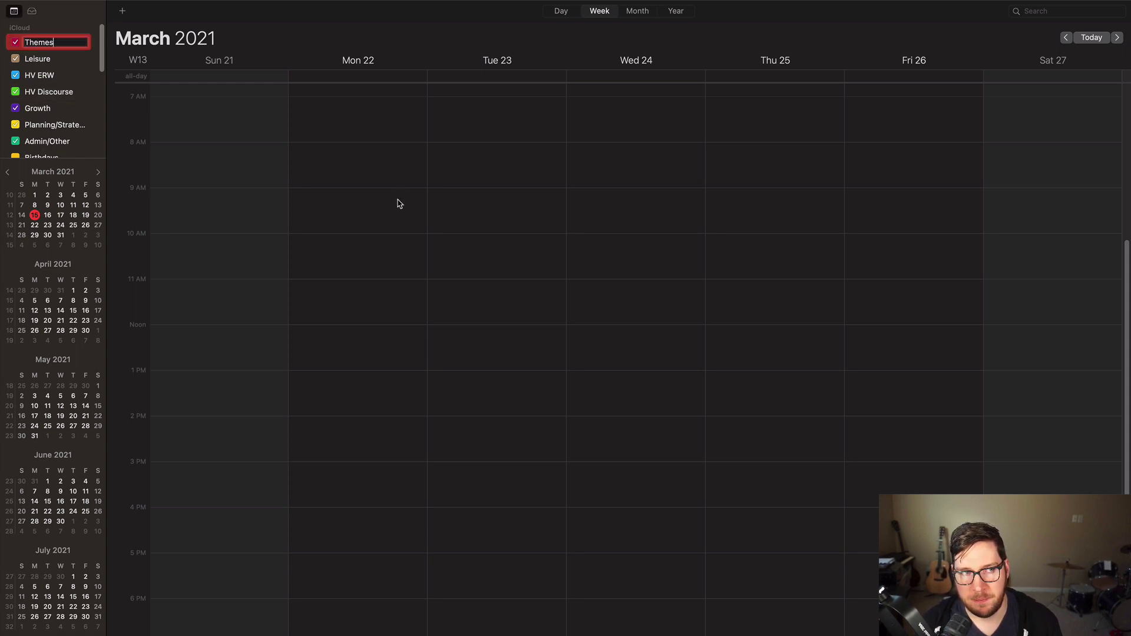
pyautogui.press('Return')
# Step: Add all-day themes Production on Mon 22, Meetings on Tue 23 and Strategy on Wed 24
pyautogui.doubleClick(357, 75)
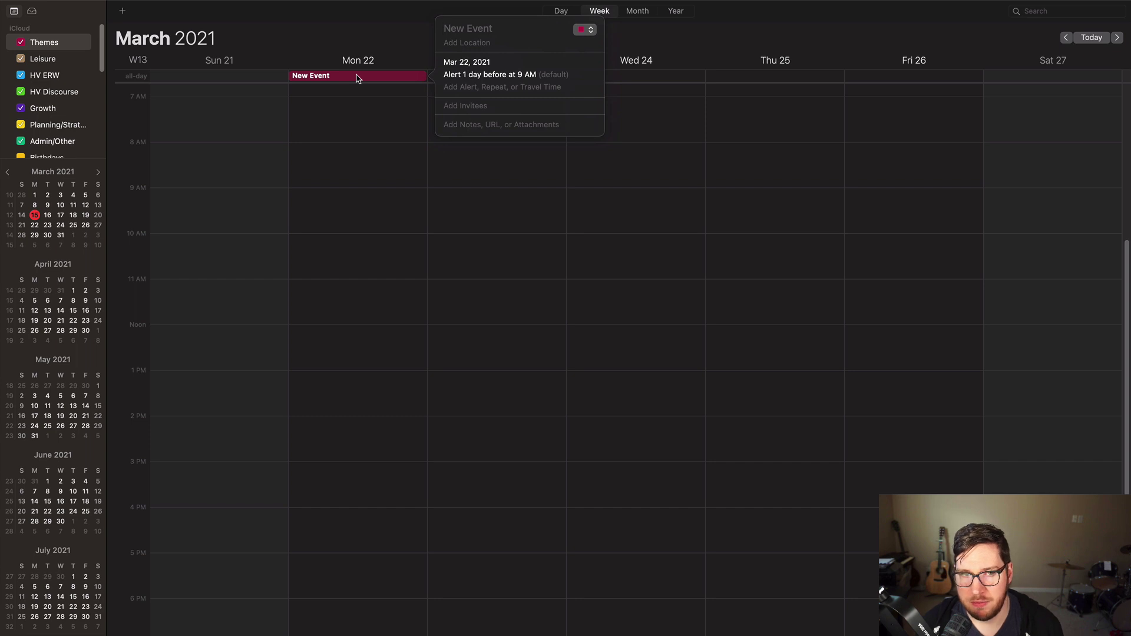
pyautogui.write('Production')
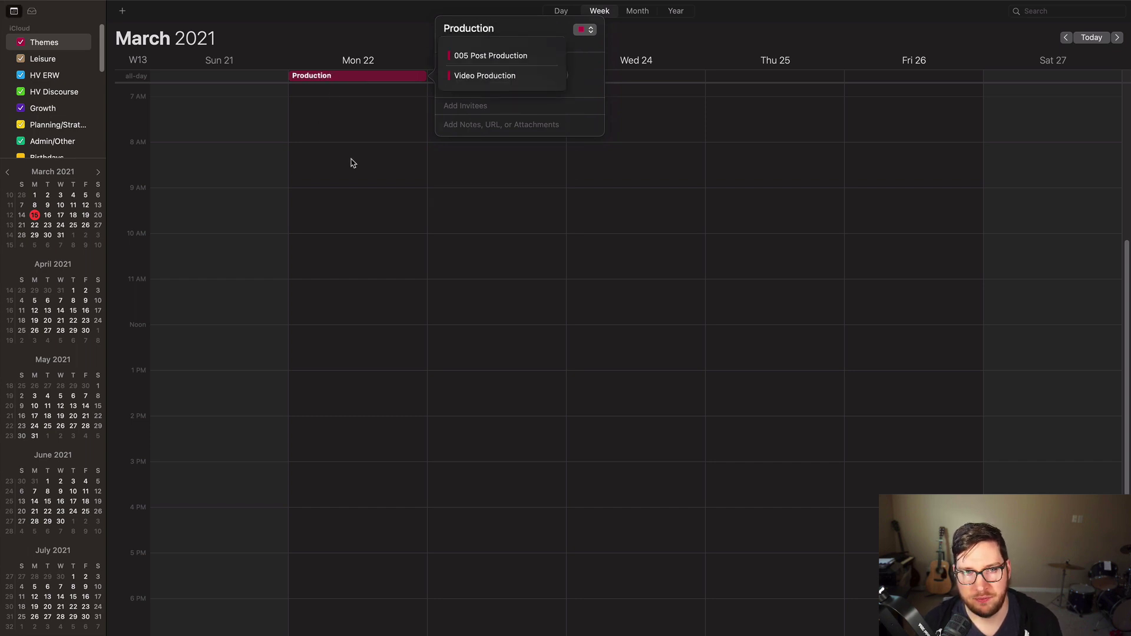
pyautogui.press('Return')
pyautogui.doubleClick(487, 75)
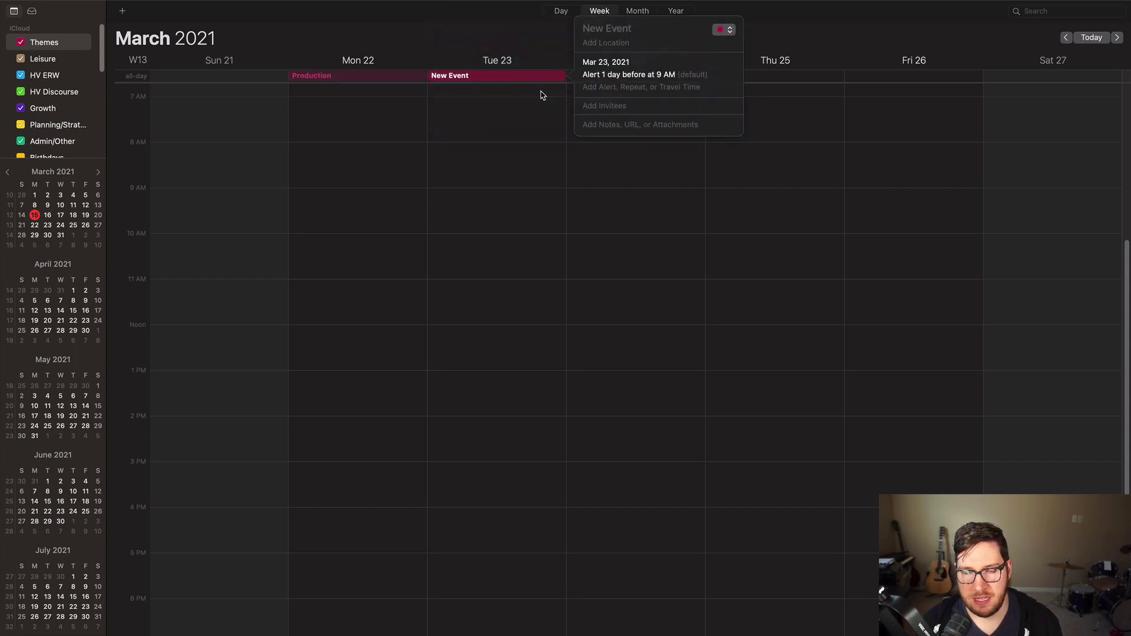
pyautogui.write('Meetings')
pyautogui.press('Return')
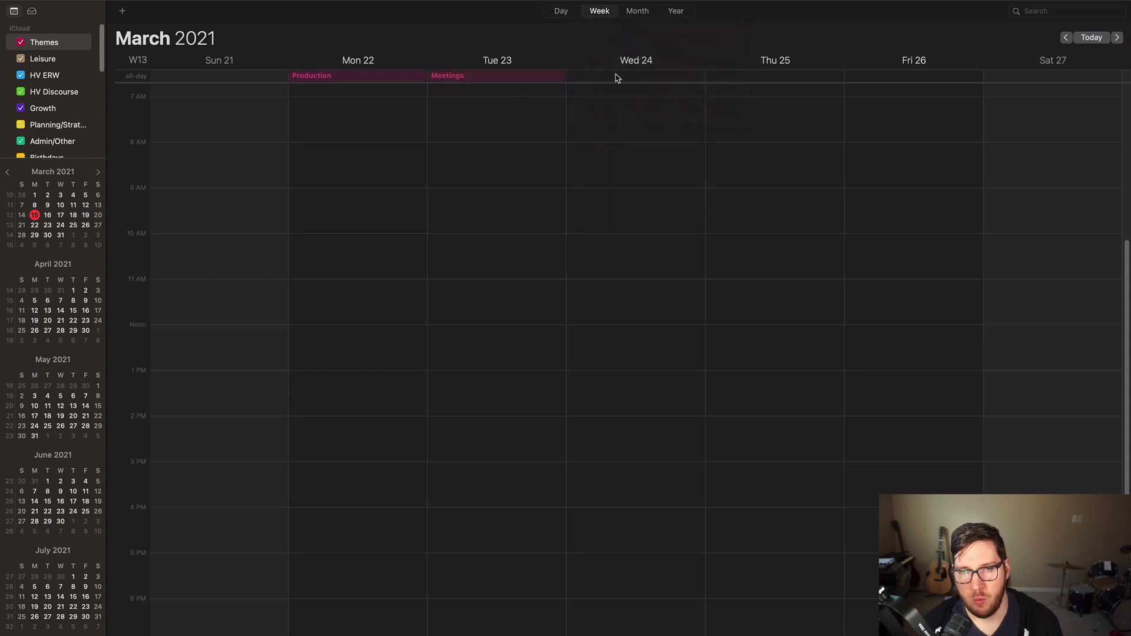
pyautogui.doubleClick(617, 77)
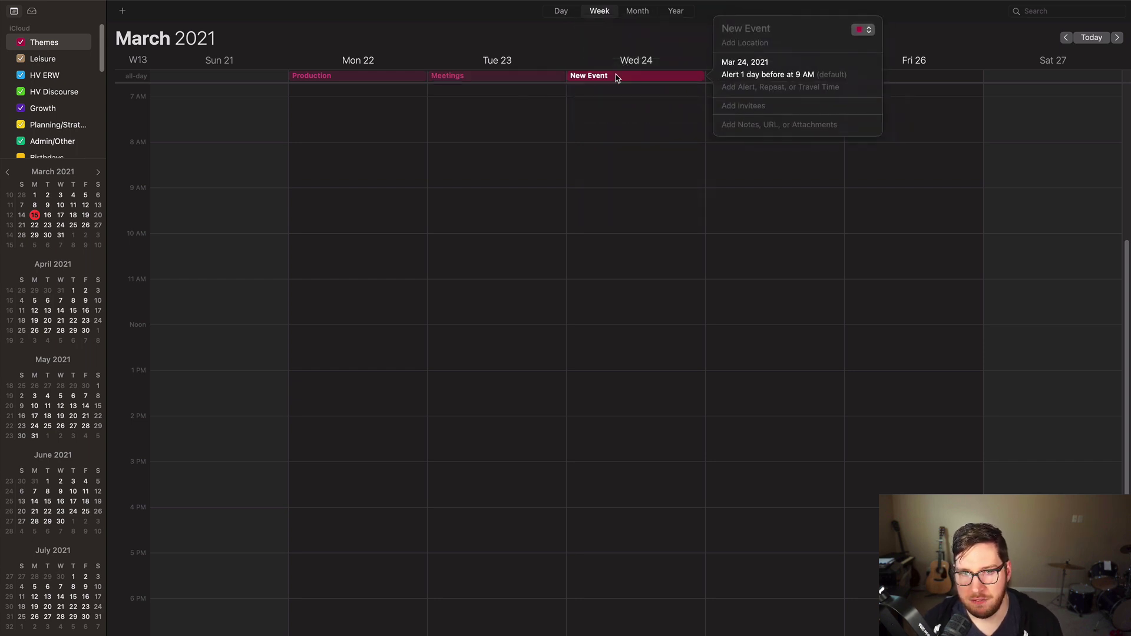
pyautogui.write('Strategy')
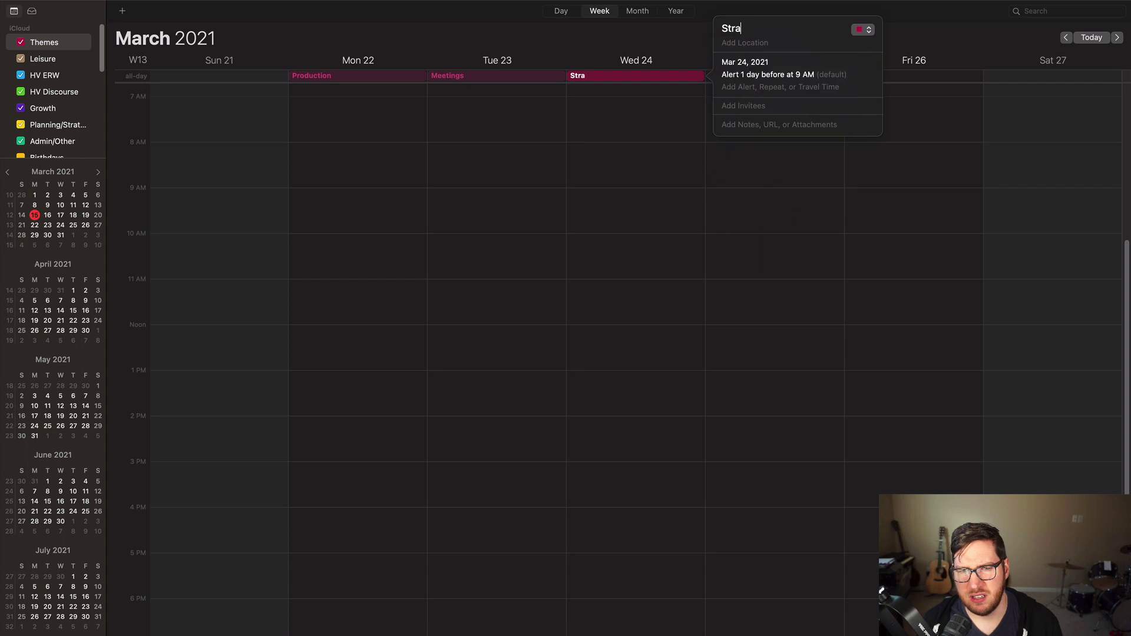
pyautogui.click(611, 126)
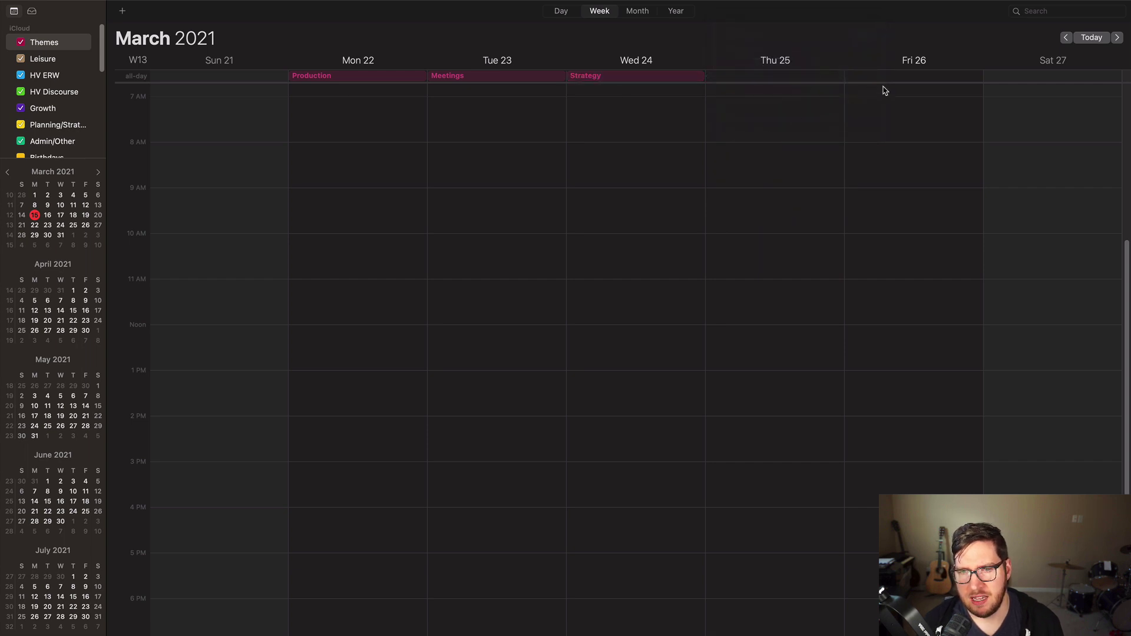
# Step: Add all-day themes Self Dev on Fri 26 and Rest on Sat 27
pyautogui.doubleClick(923, 76)
pyautogui.write('Self Dev')
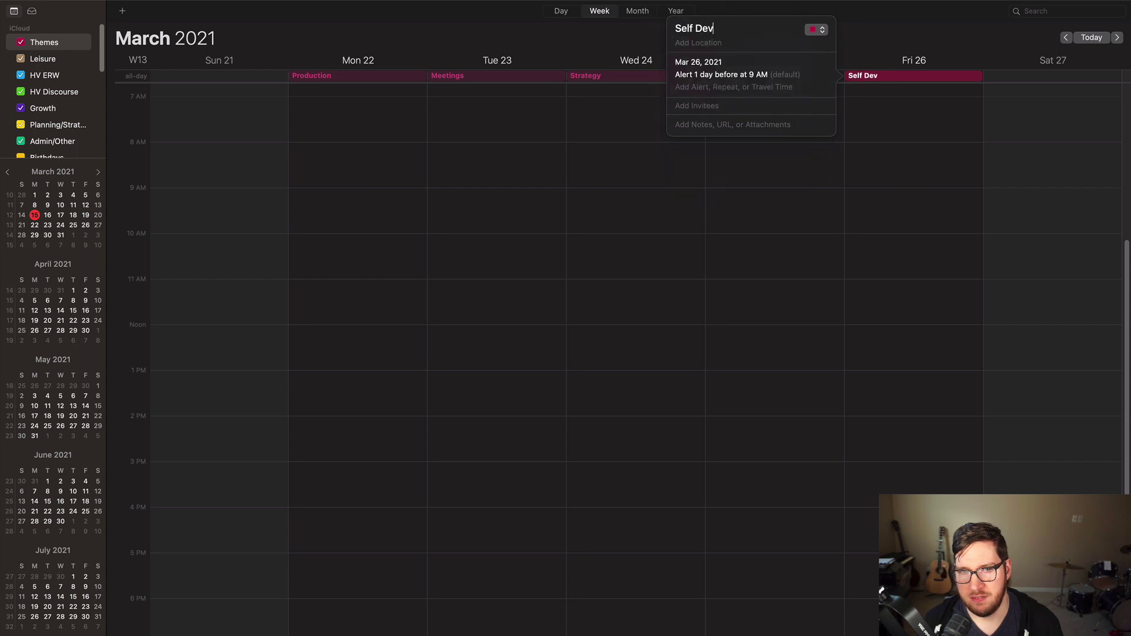
pyautogui.click(894, 178)
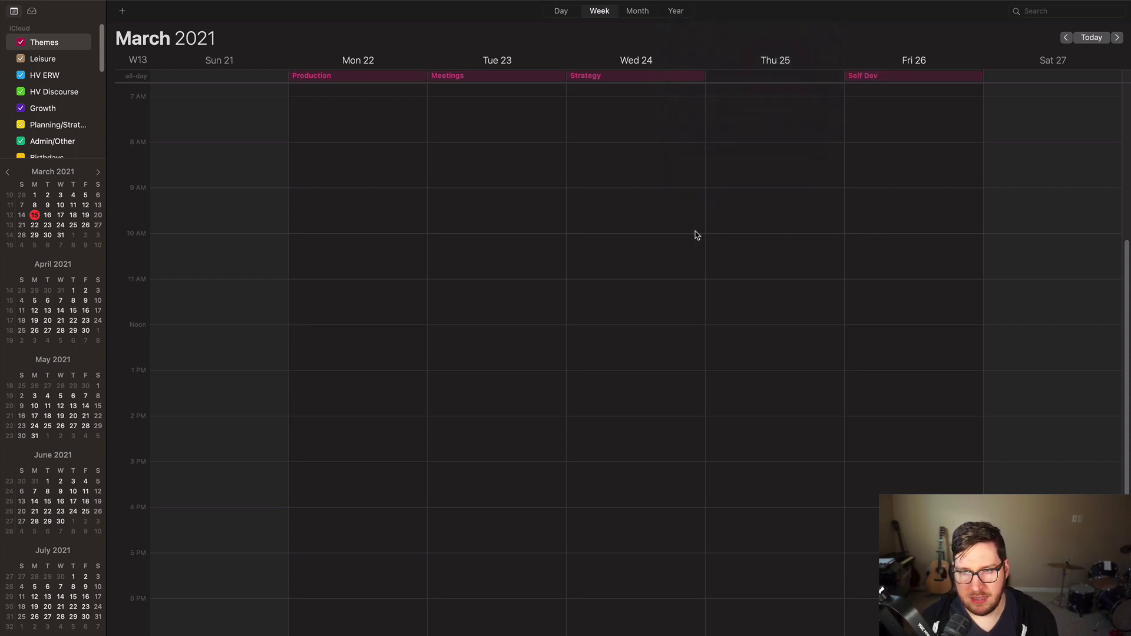
pyautogui.doubleClick(1005, 76)
pyautogui.write('Rest')
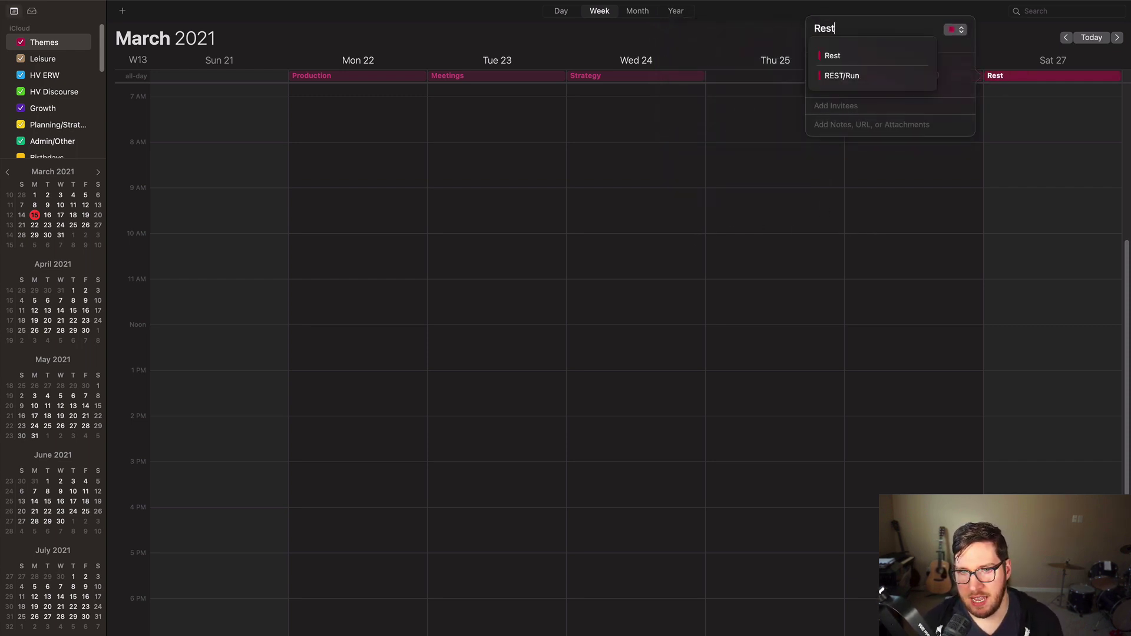
pyautogui.press('Return')
pyautogui.click(834, 279)
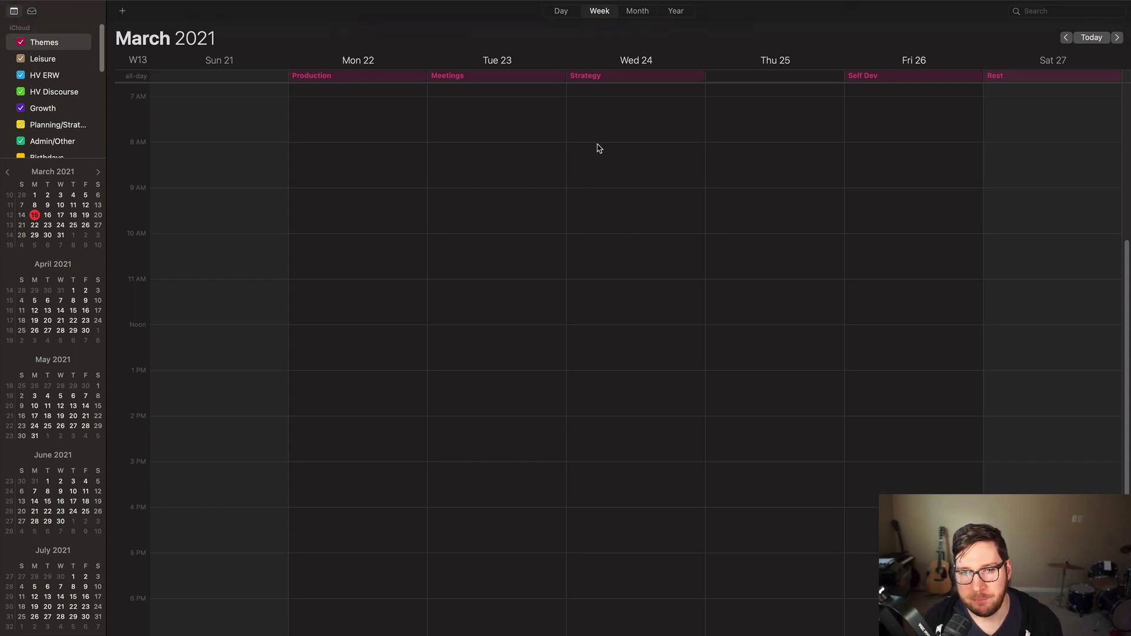
# Step: Create an 8 AM–noon block titled Strategy on Wednesday 24
pyautogui.moveTo(598, 148); pyautogui.dragTo(616, 323)
pyautogui.write('Stre')
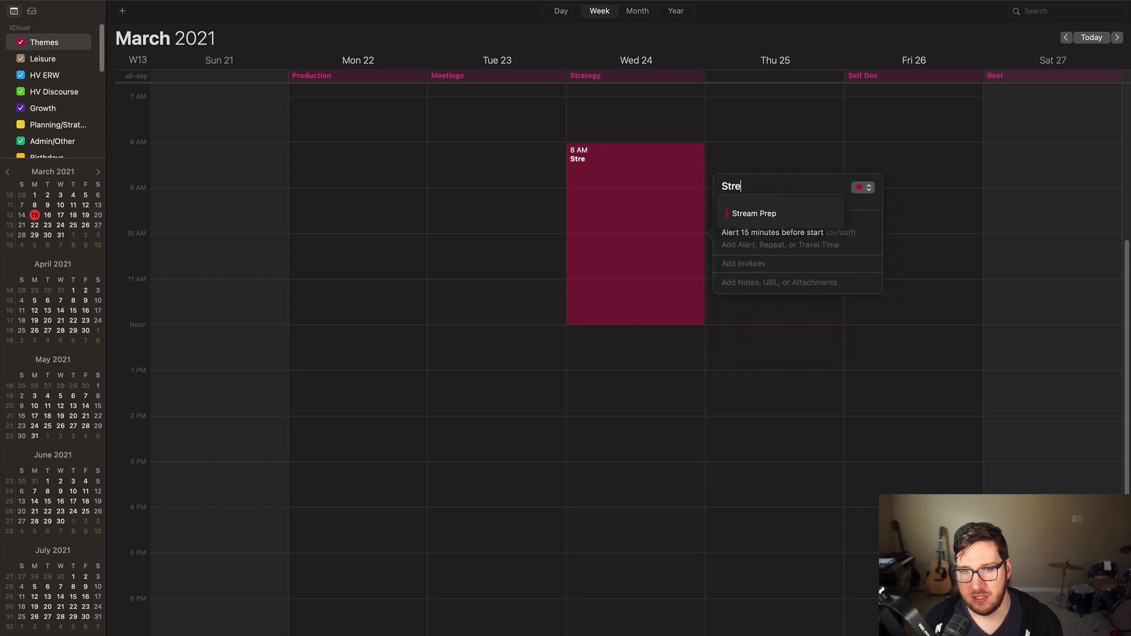
pyautogui.press('BackSpace')
pyautogui.write('ategy')
pyautogui.press('Return')
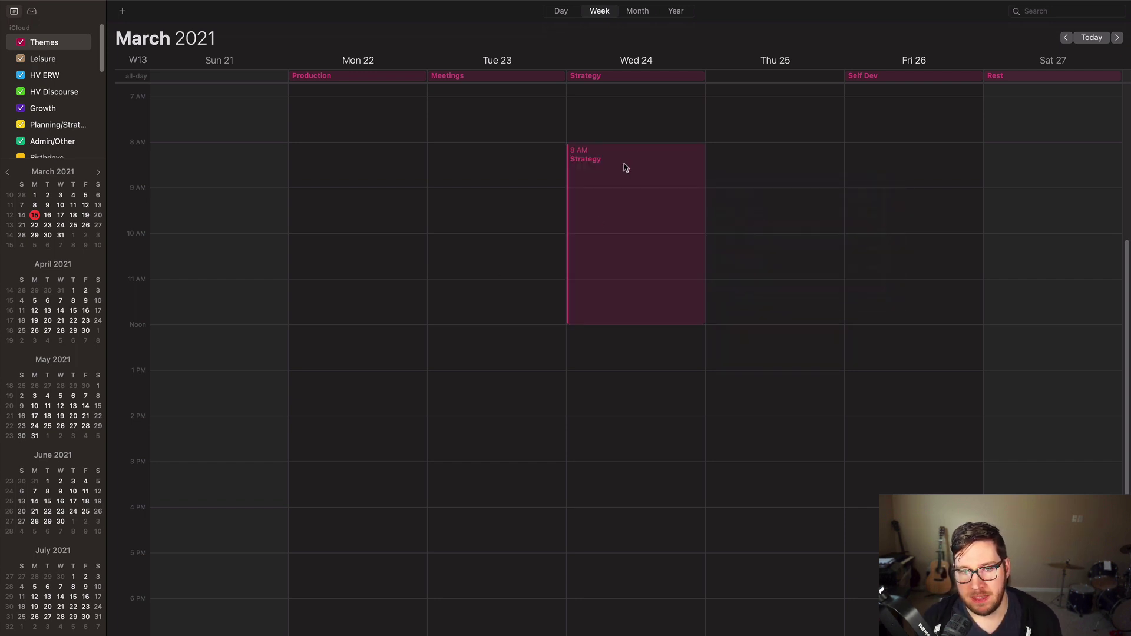